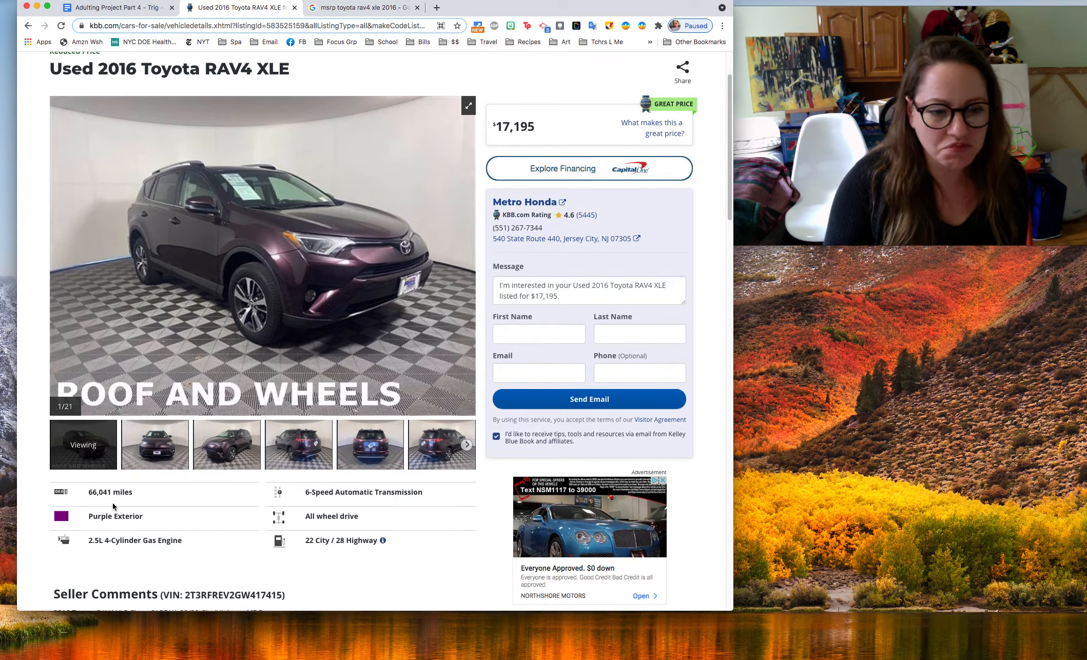
Review the used 2016 Toyota RAV4 XLE listing, the original MSRP search results and questions 26 and 27 in the project document
scroll(134, 499, "up", 1)
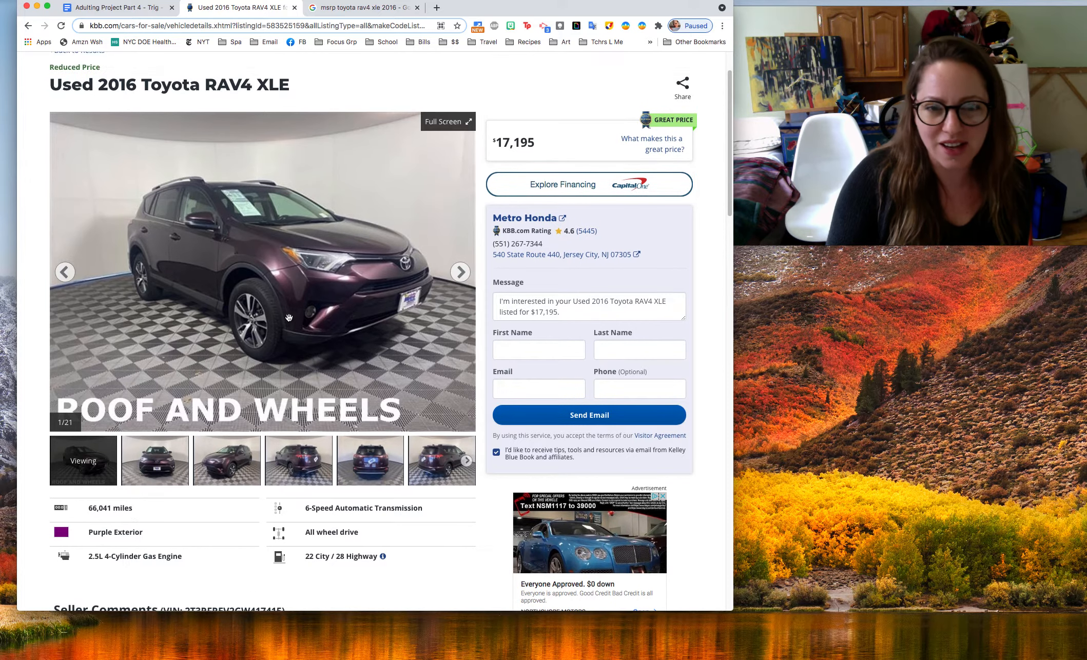
scroll(287, 317, "up", 3)
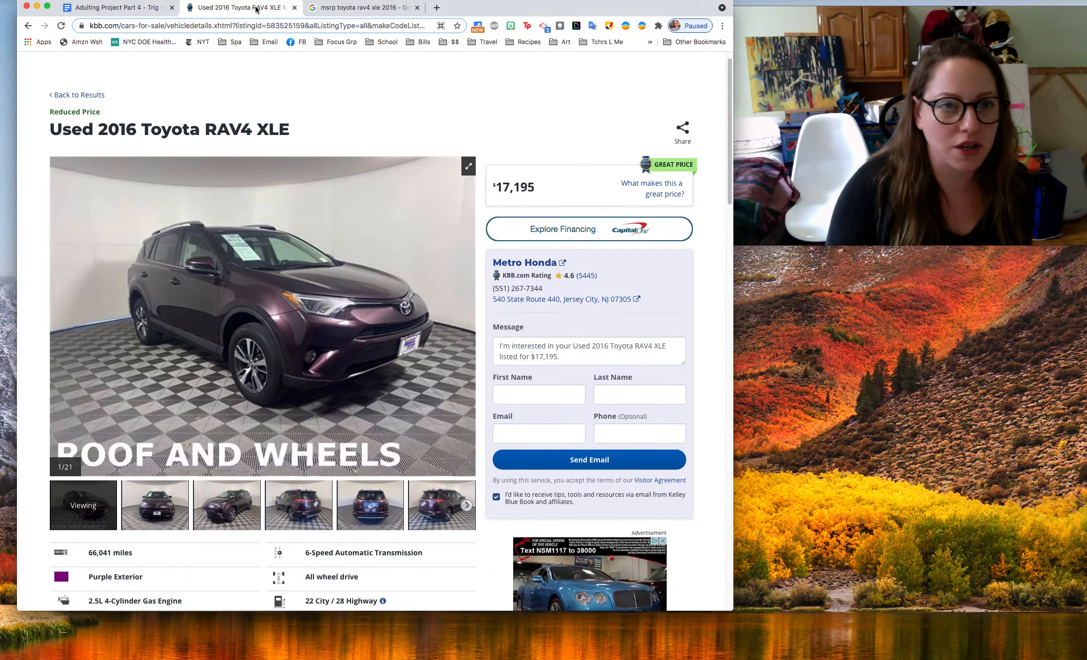
left_click(354, 8)
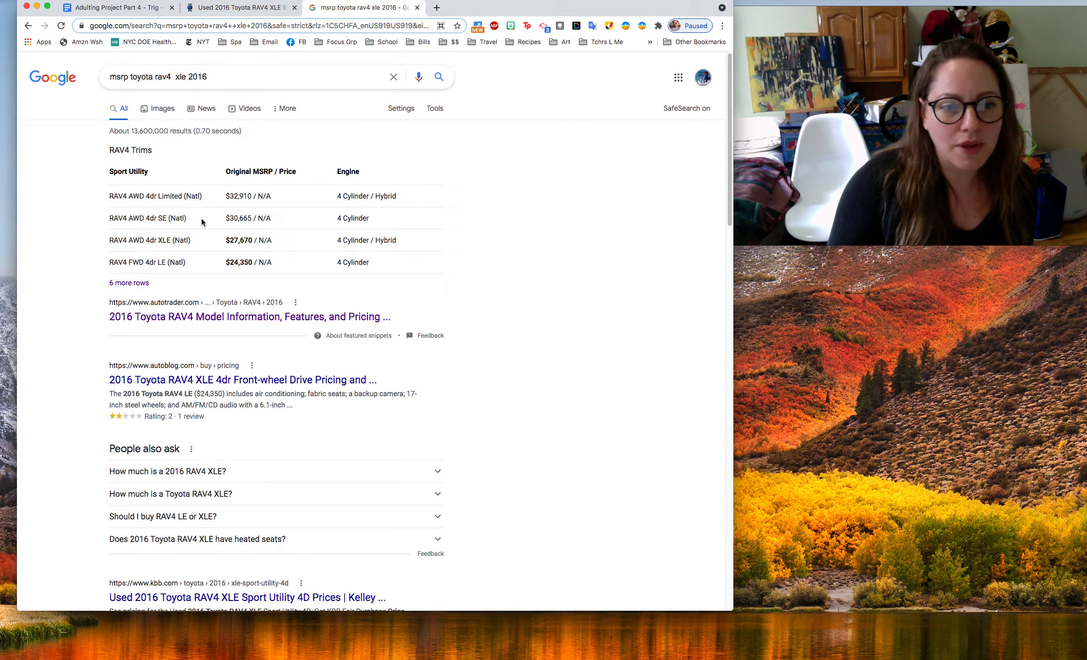
left_click(240, 9)
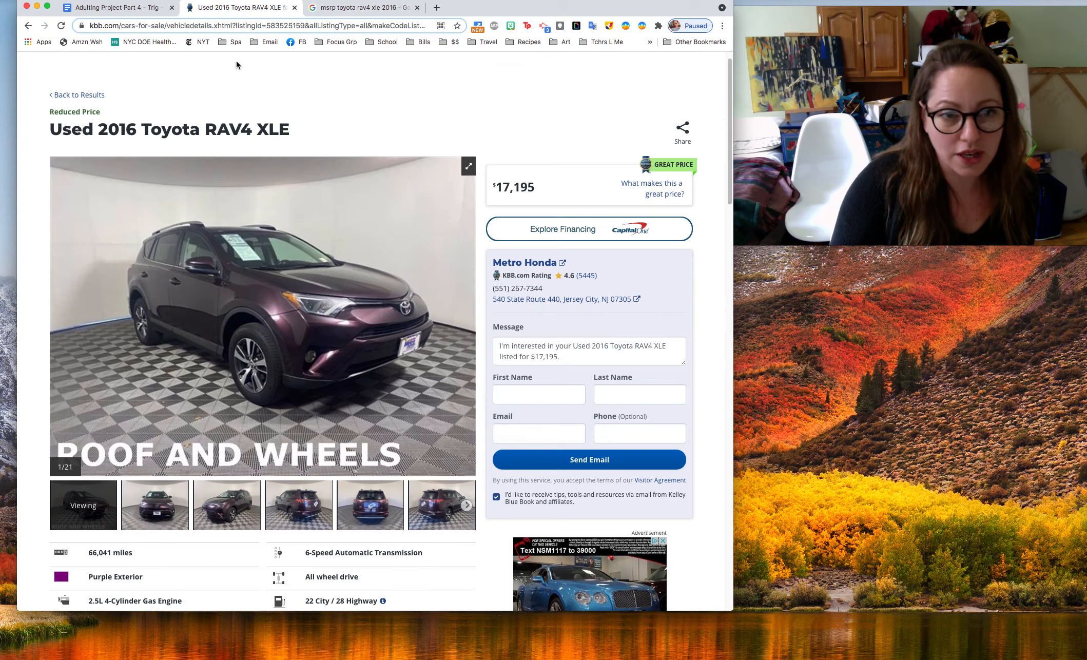
left_click(373, 8)
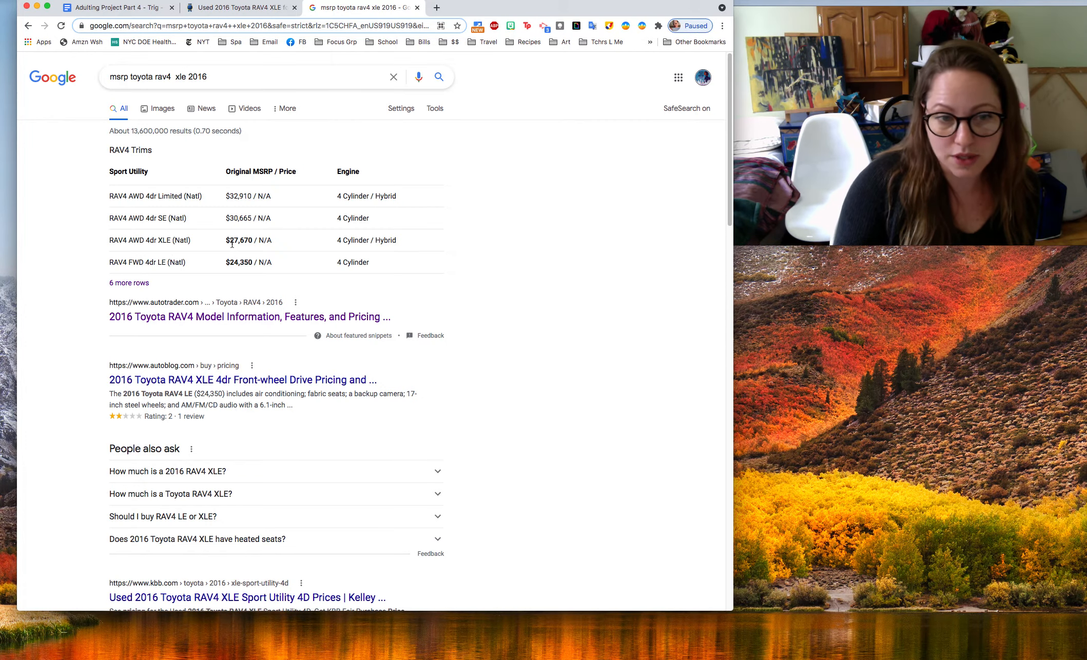
left_click(113, 7)
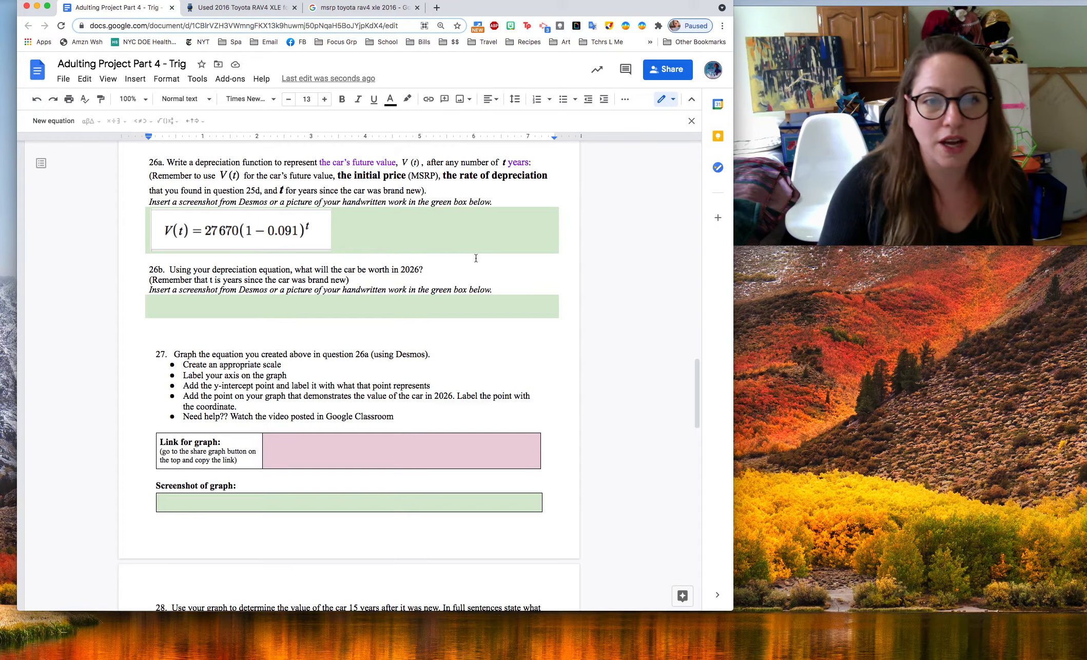
Open the Desmos graphing calculator in a new browser tab
left_click(436, 7)
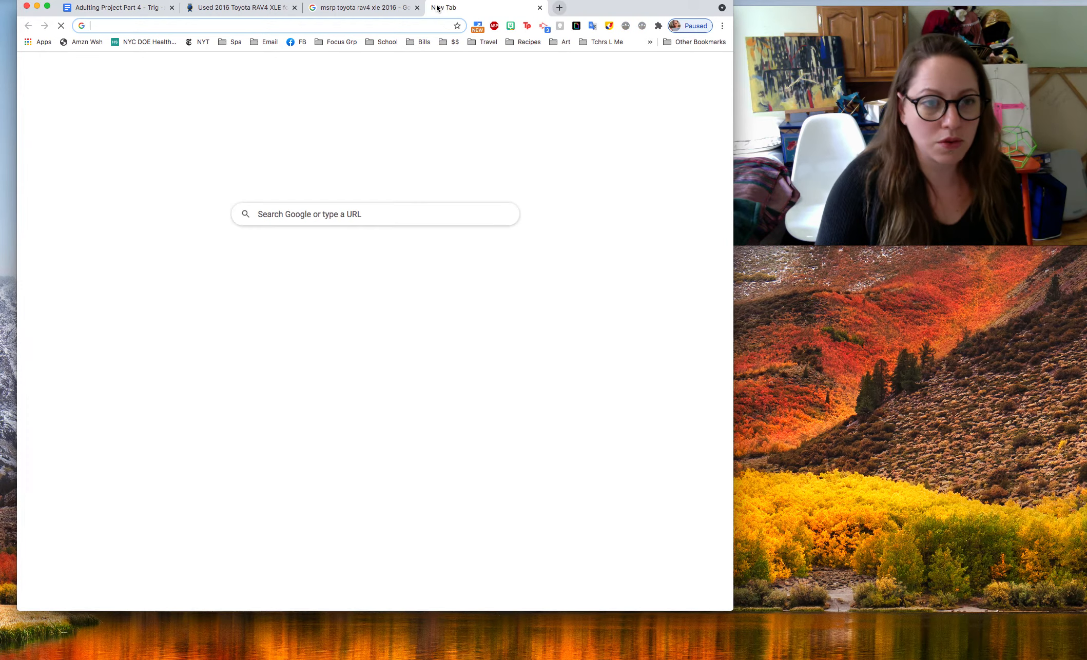
type("desmos")
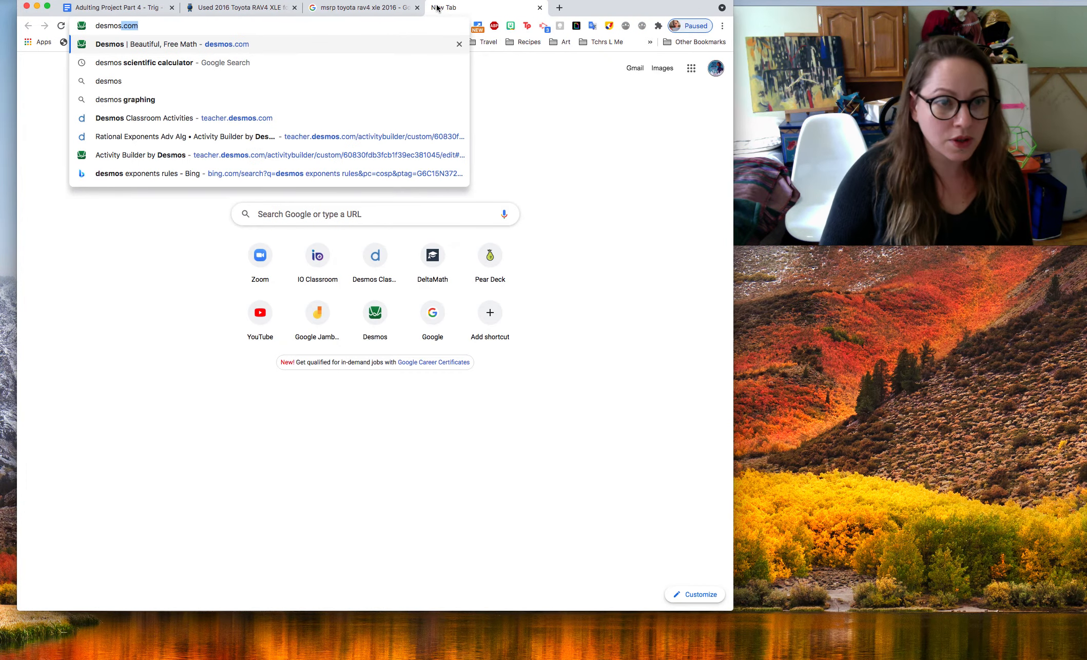
key("Return")
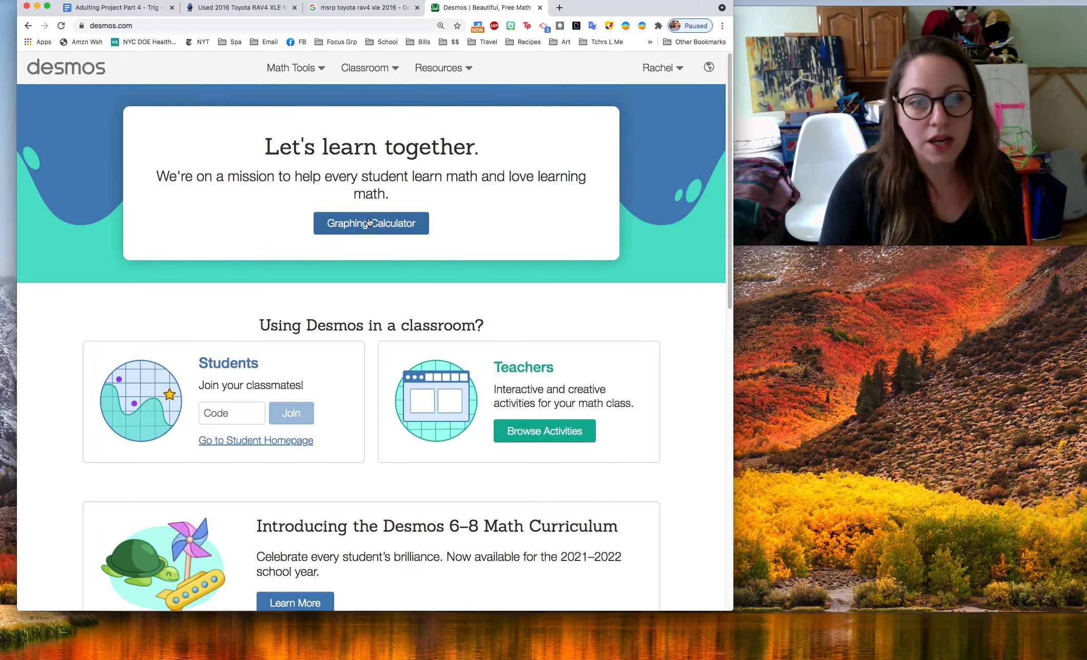
left_click(364, 224)
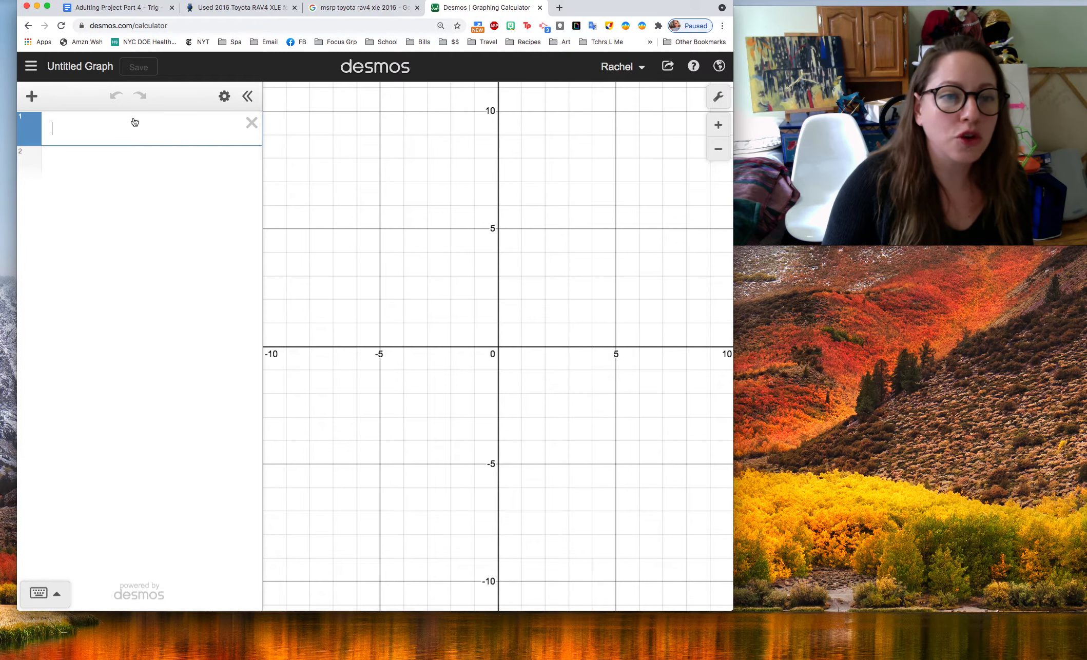
Enter the depreciation function V(t)=27670(1-0.091)^t from question 26a of the project document as the calculator's first expression
left_click(144, 9)
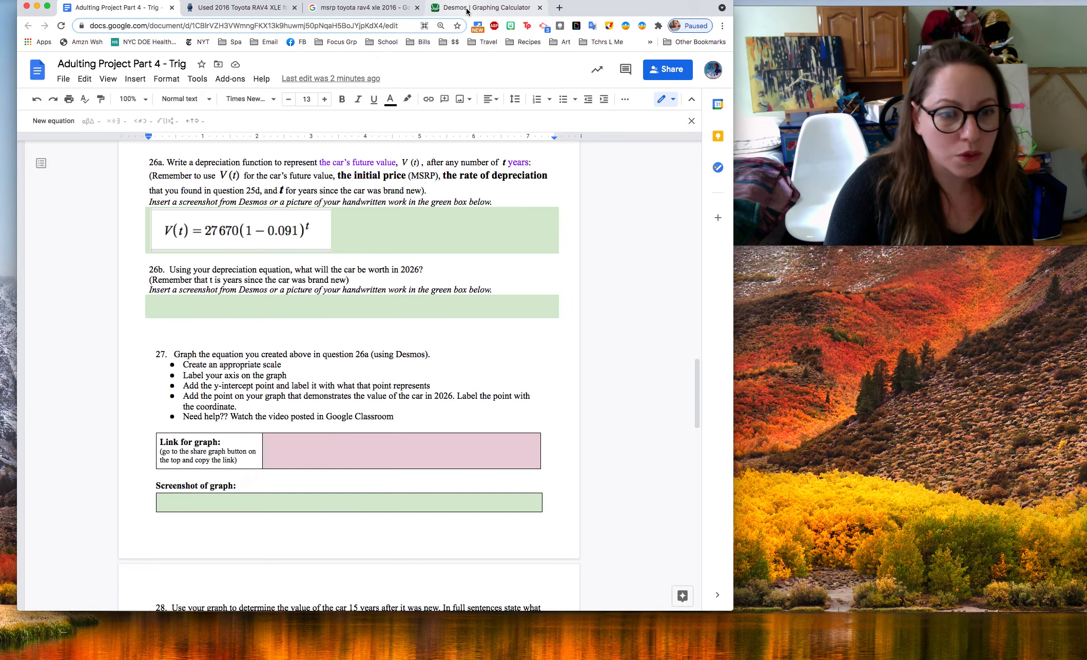
left_click(467, 10)
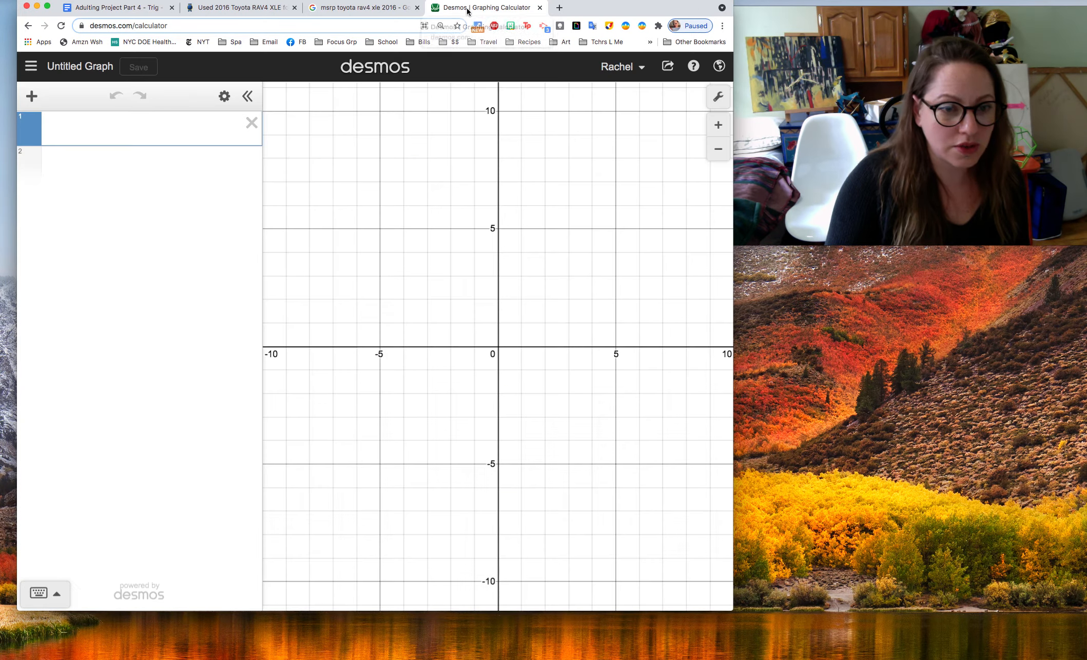
type("V(t)")
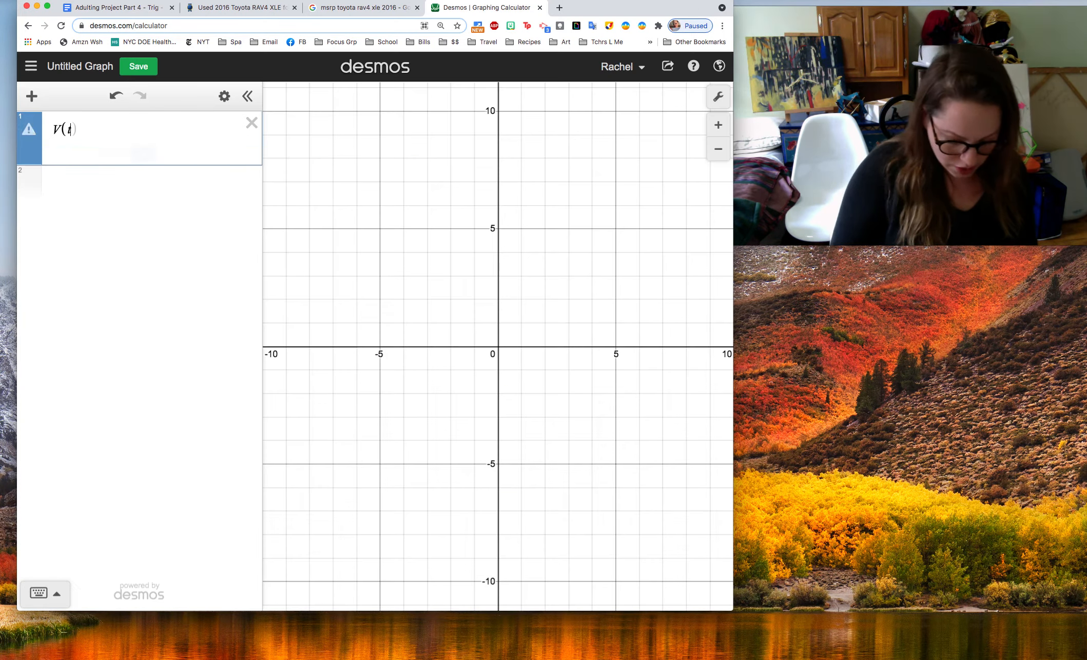
type("=27670")
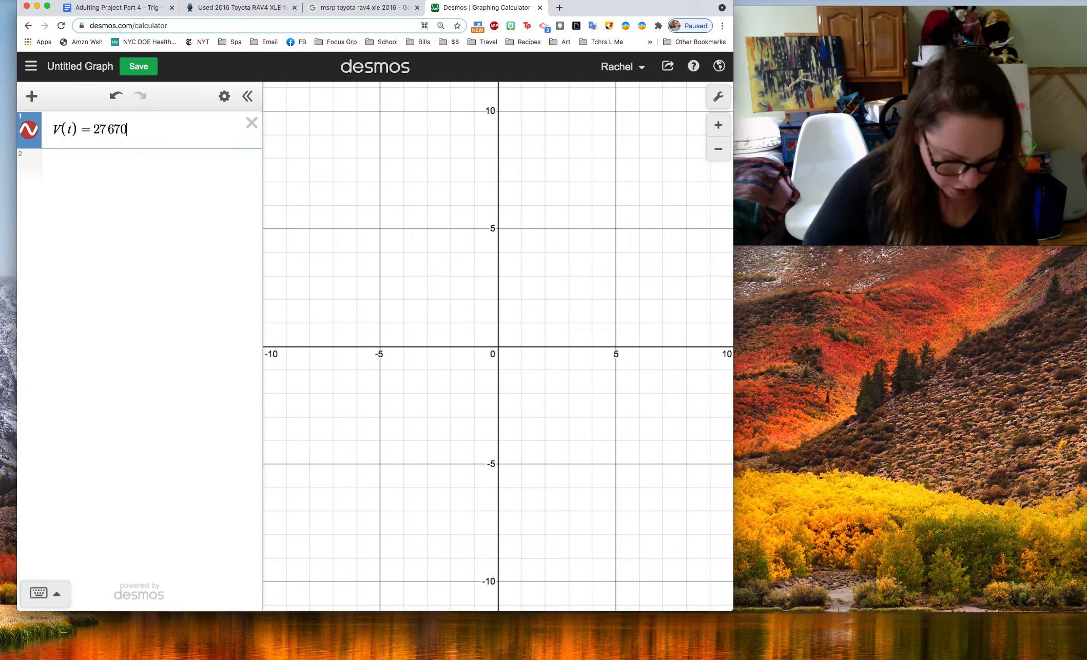
type("(1-")
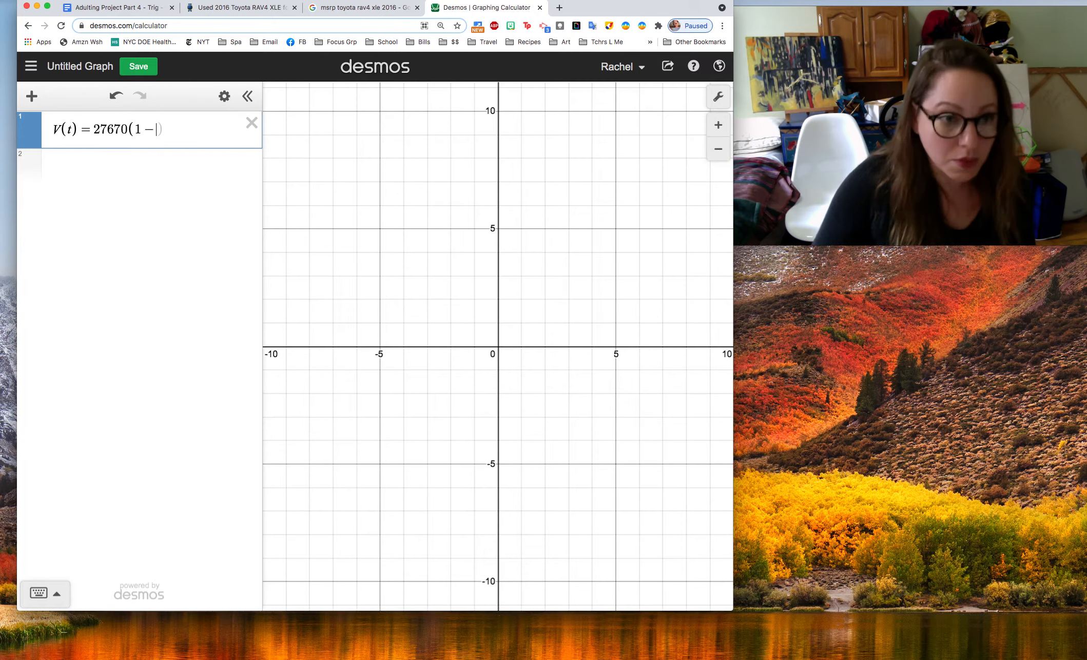
left_click(118, 7)
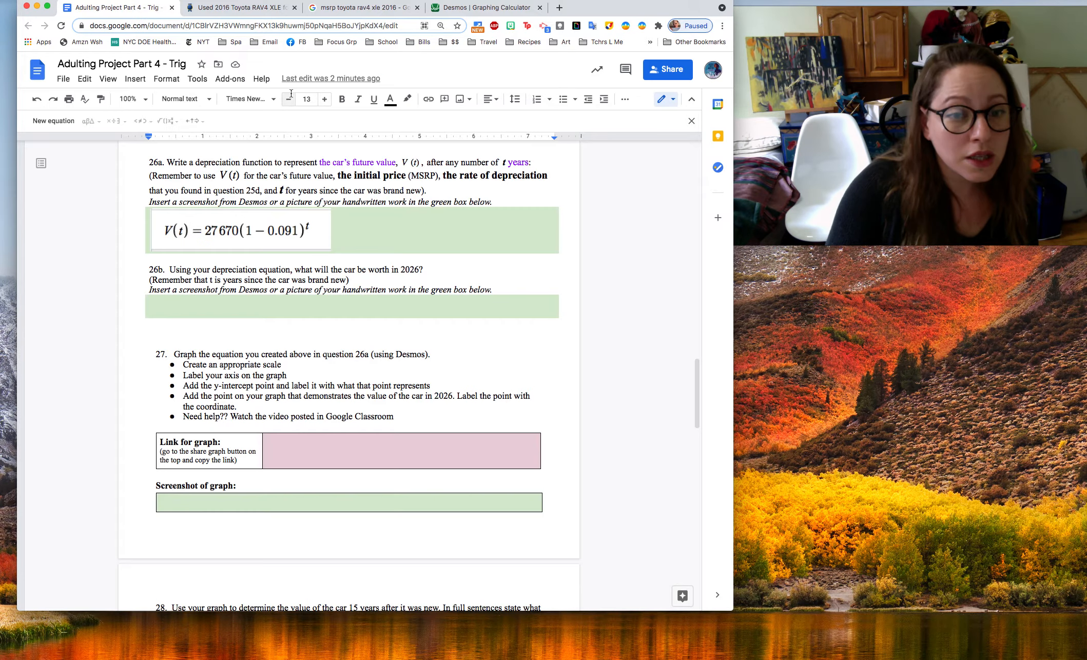
left_click(504, 12)
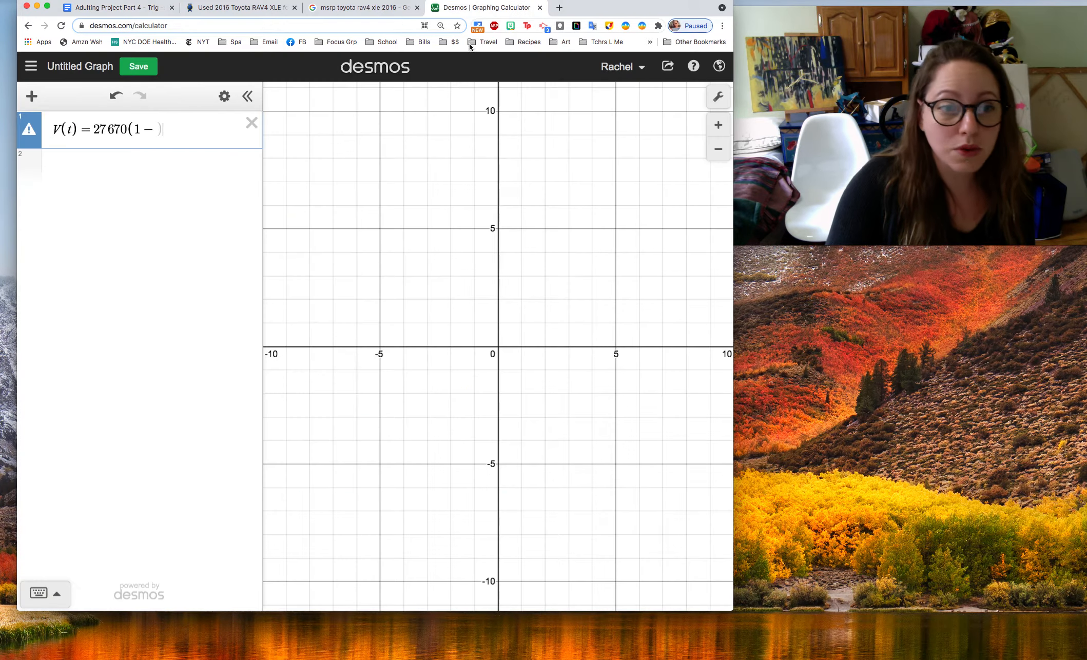
left_click(169, 129)
type("0.091)^t")
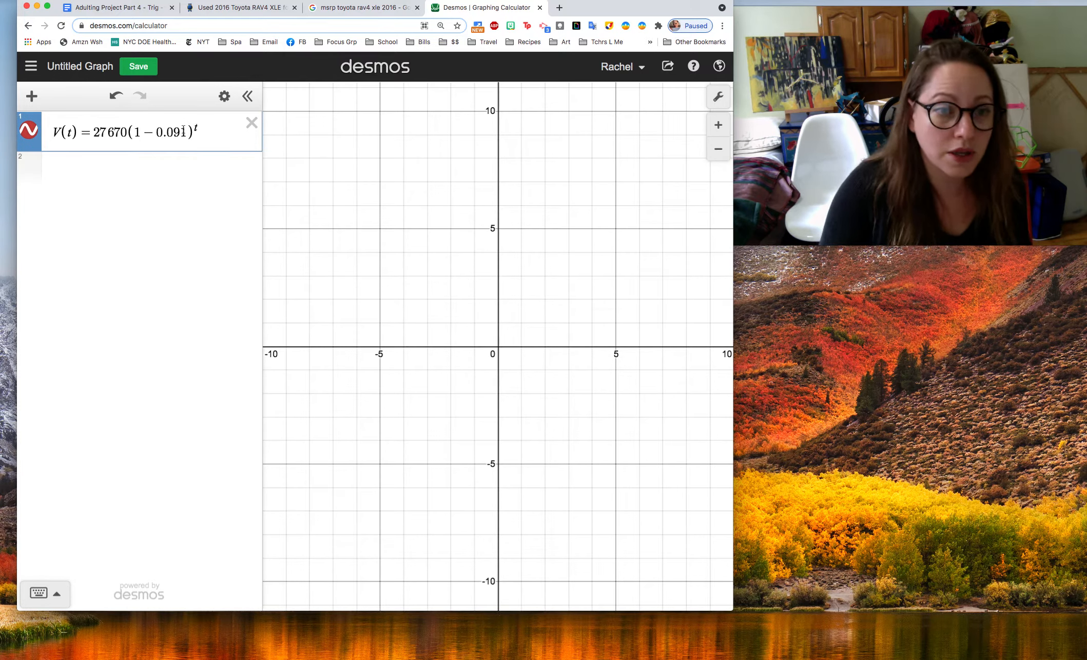
left_click(69, 134)
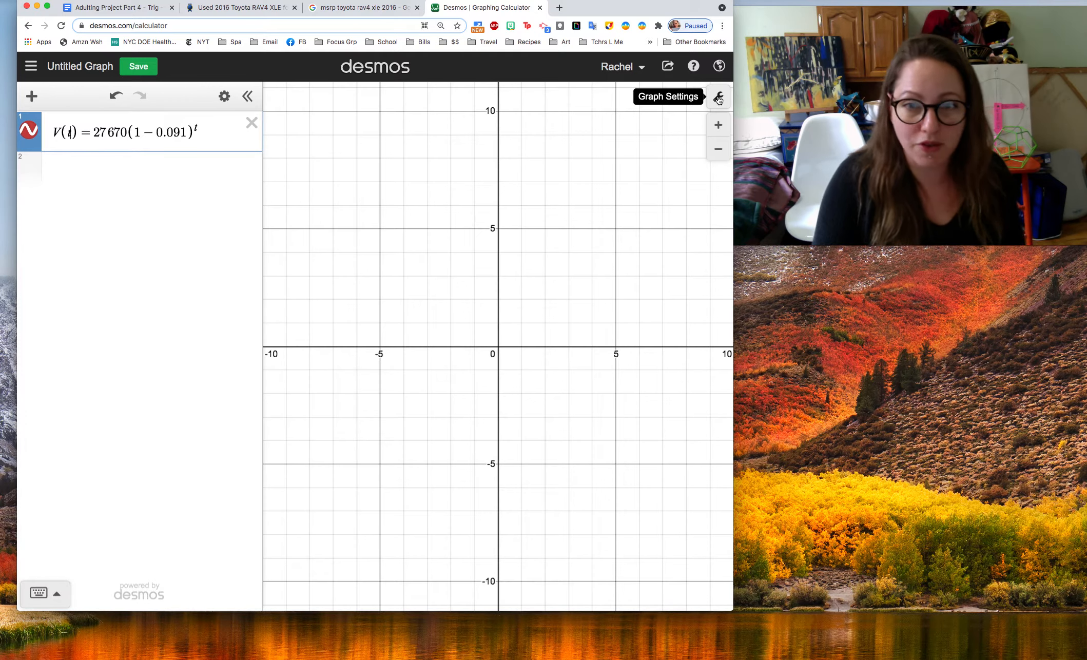
Label the graph's x-axis "Number of years since 2016" and its y-axis "Value of the car"
left_click(125, 7)
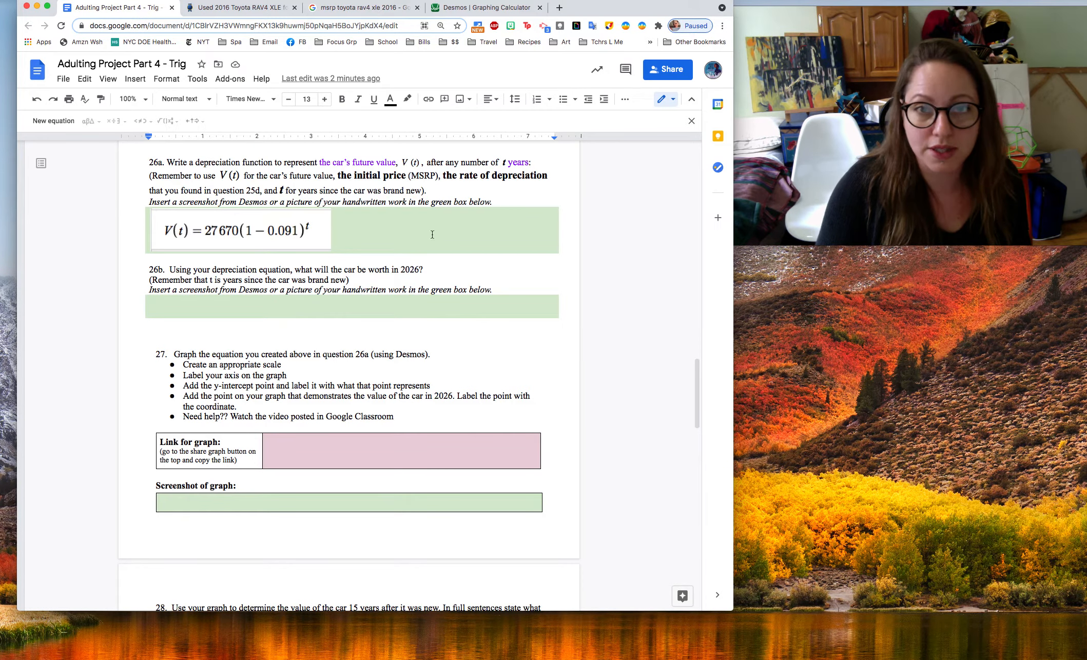
left_click(497, 9)
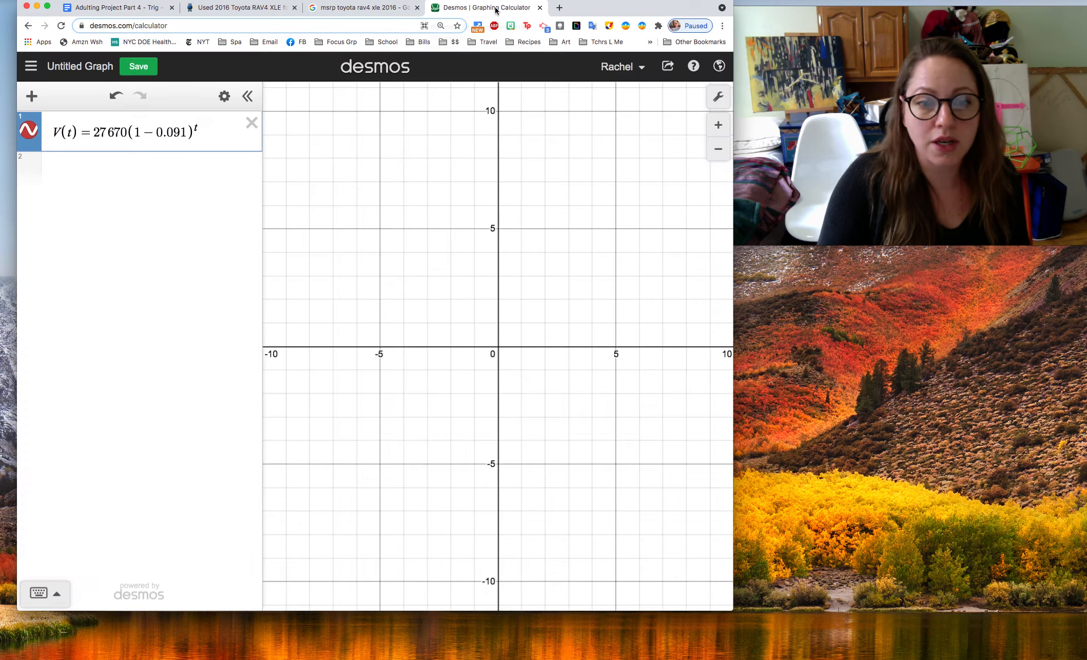
left_click(718, 96)
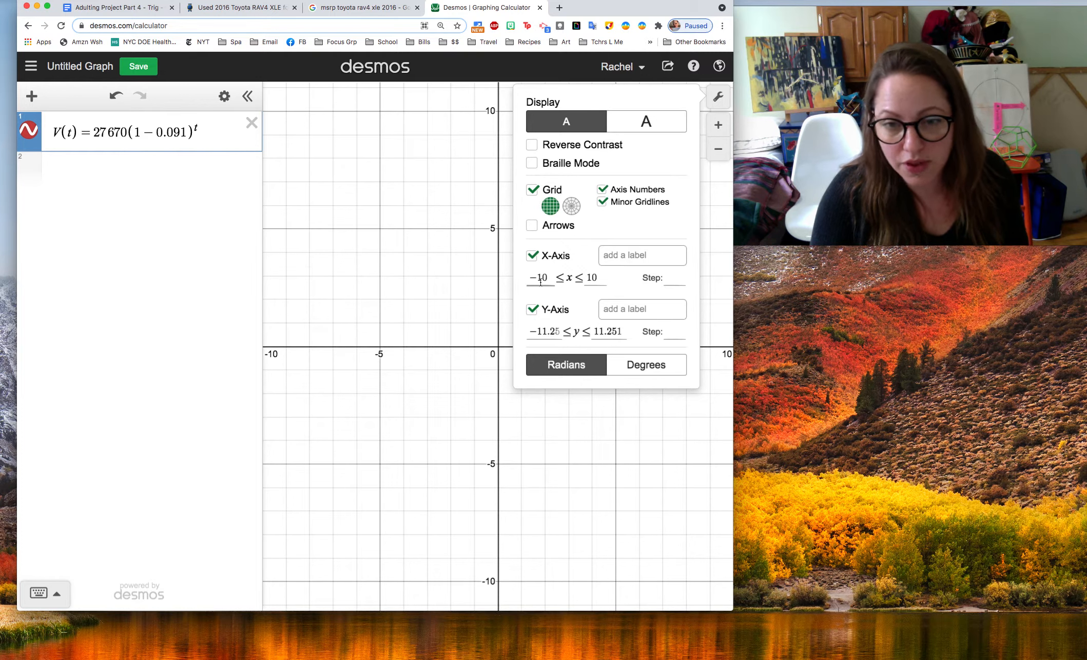
left_click(612, 257)
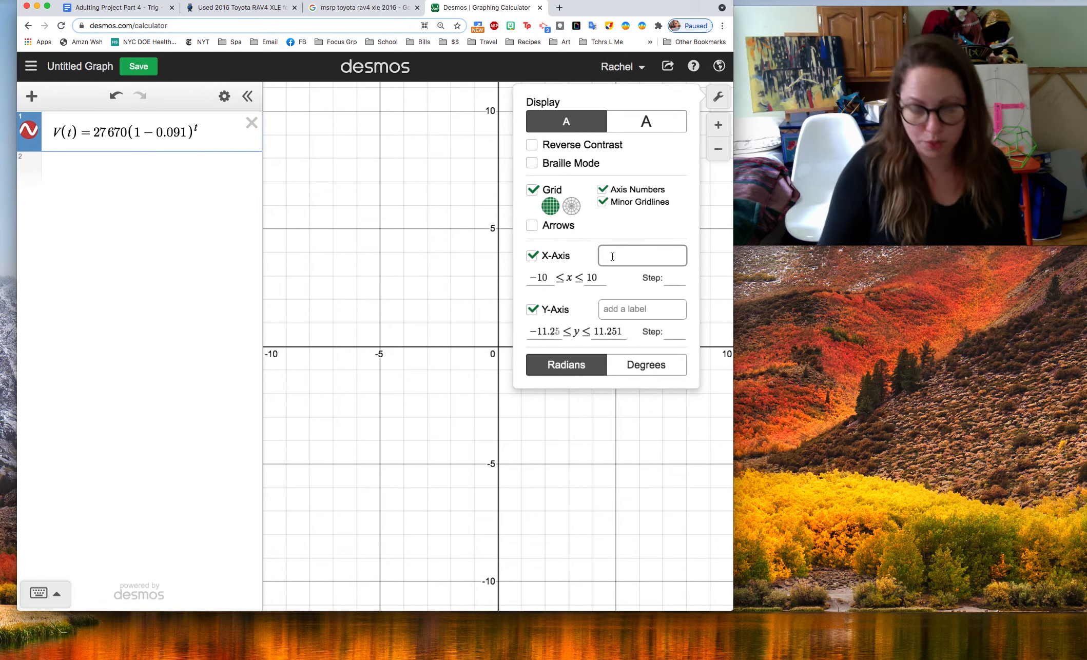
type("Number of years since ")
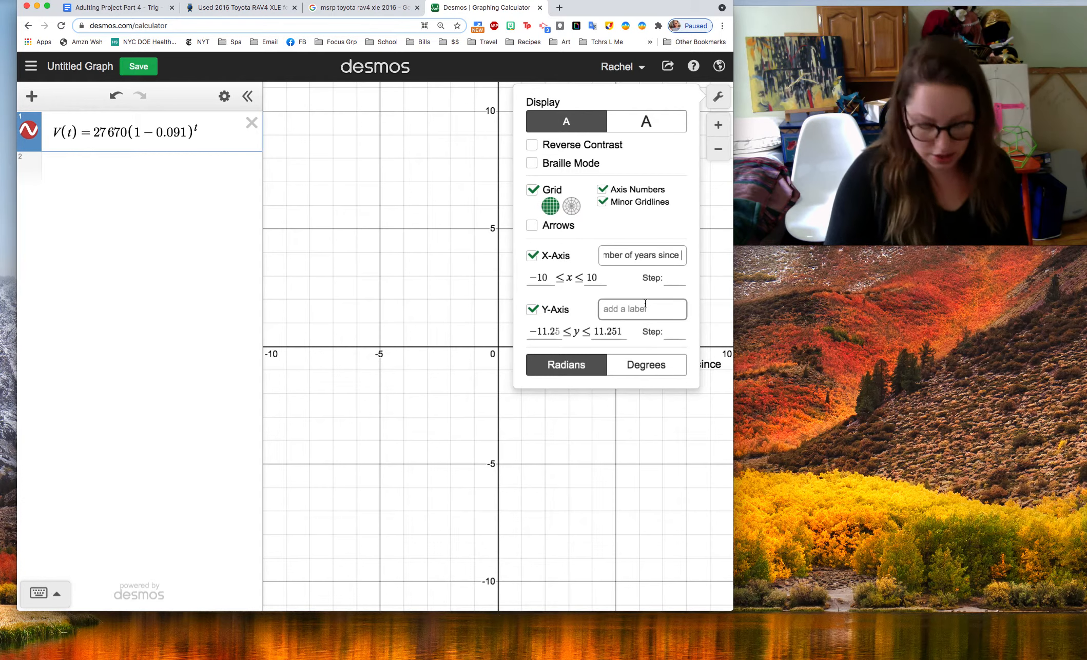
type("2016")
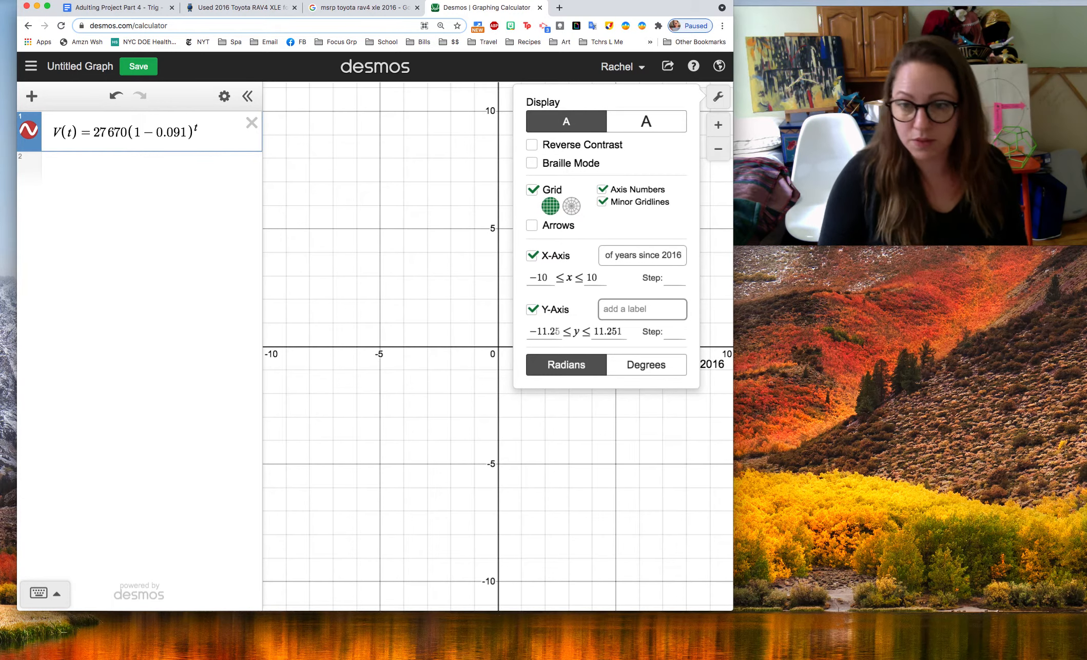
left_click(629, 311)
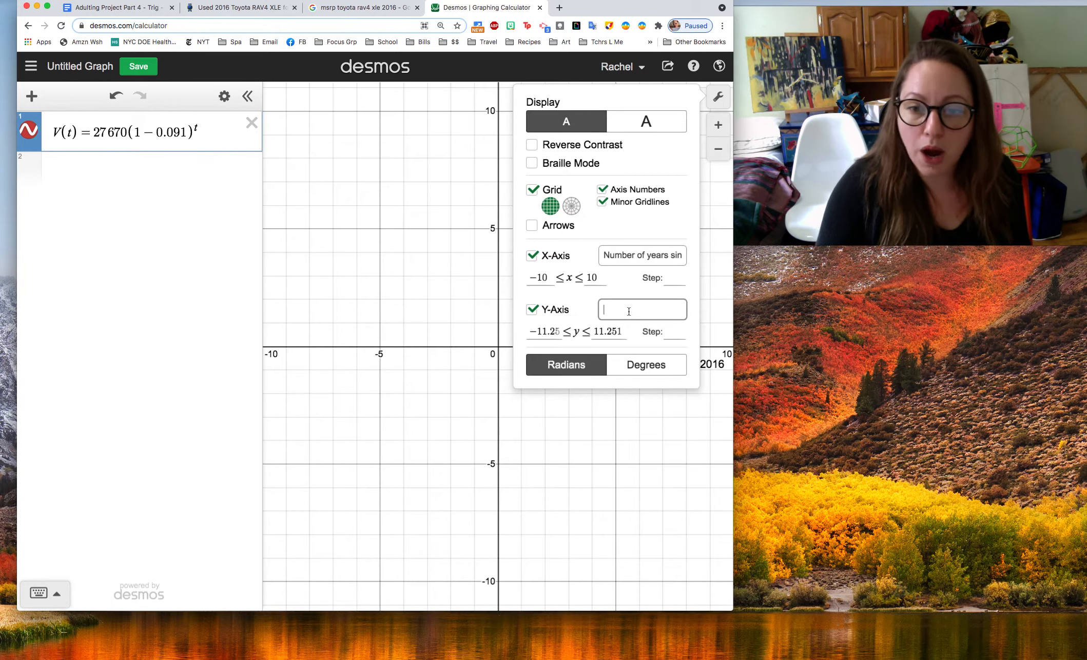
type("Value of the car")
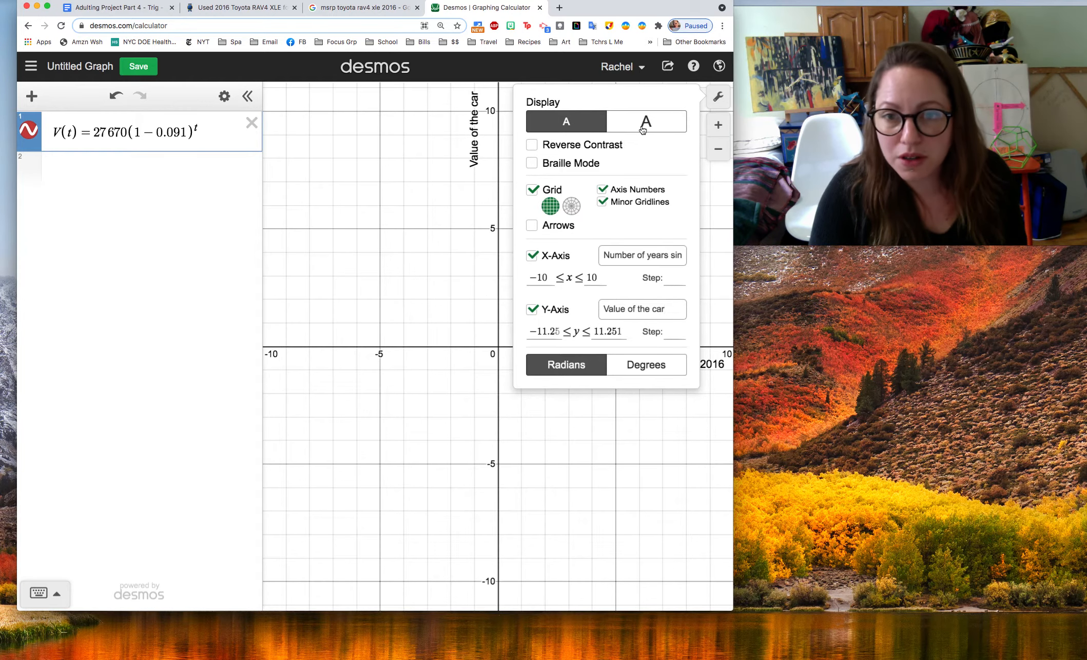
Switch the graph to the larger display text and set the x-axis range from -2 to 20
left_click(643, 129)
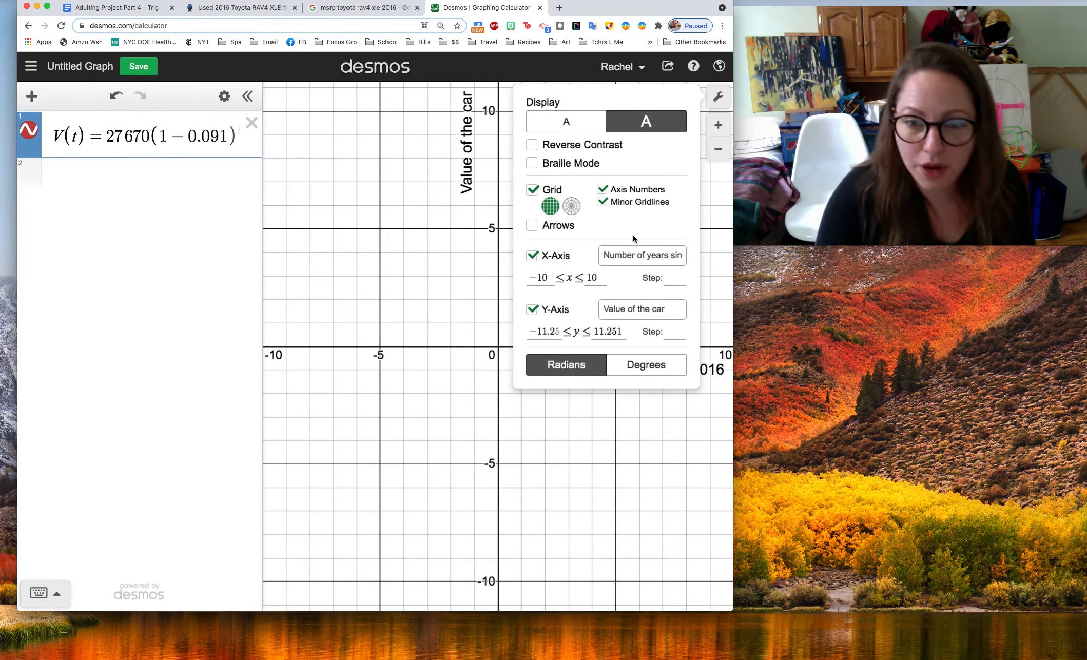
double_click(587, 278)
double_click(545, 277)
type("2")
double_click(586, 278)
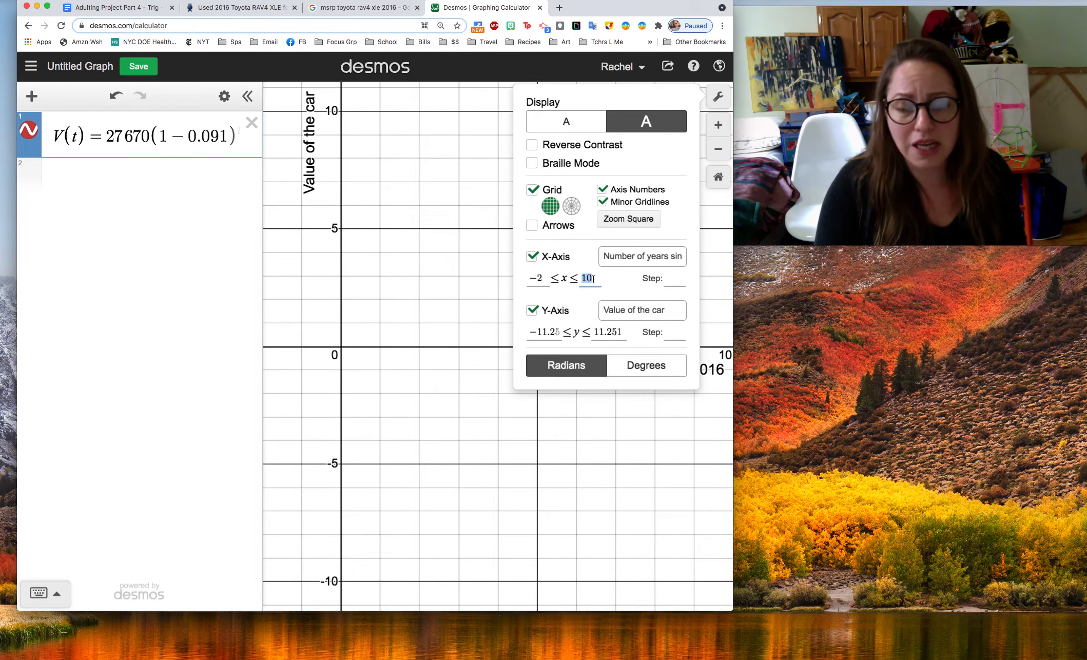
type("20")
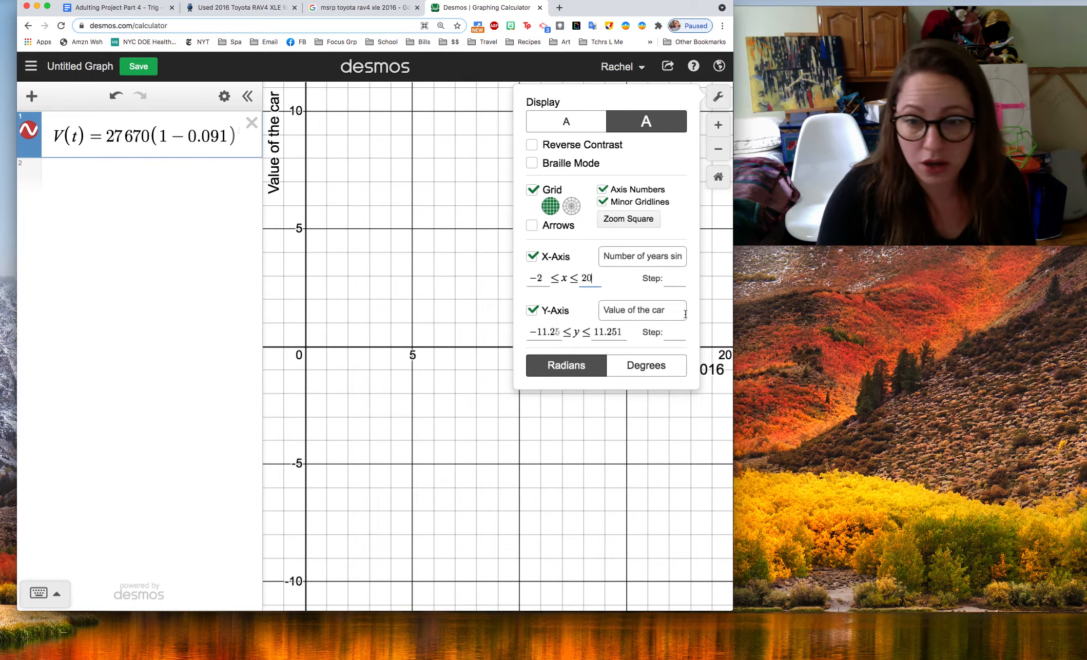
Set the upper limit of the y-axis to 35000
left_click(603, 328)
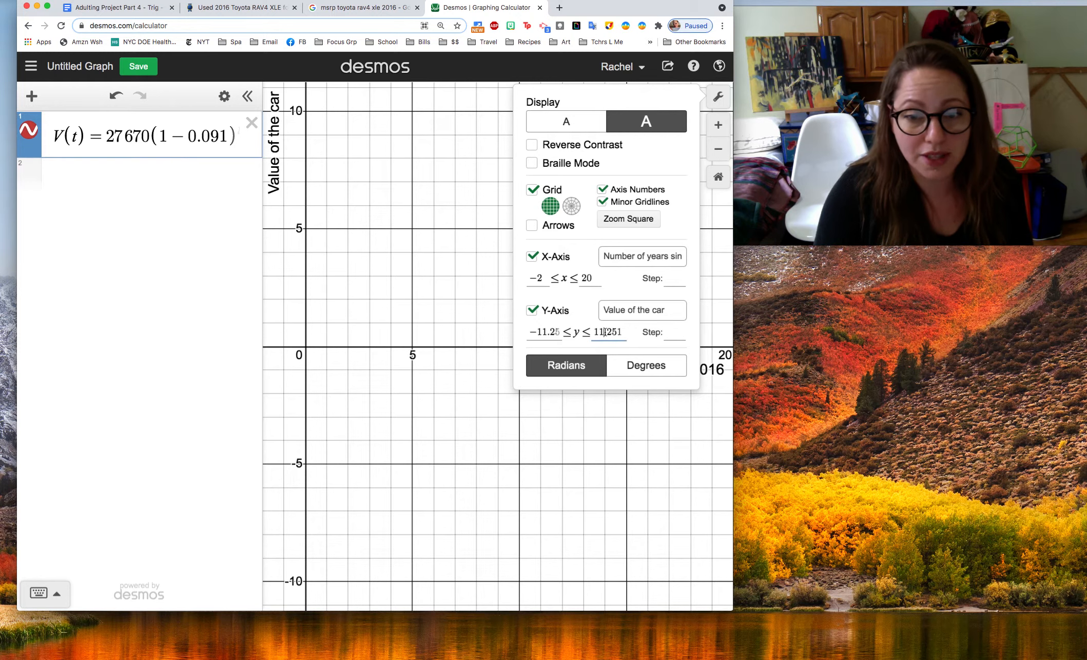
left_click_drag(593, 333, 619, 331)
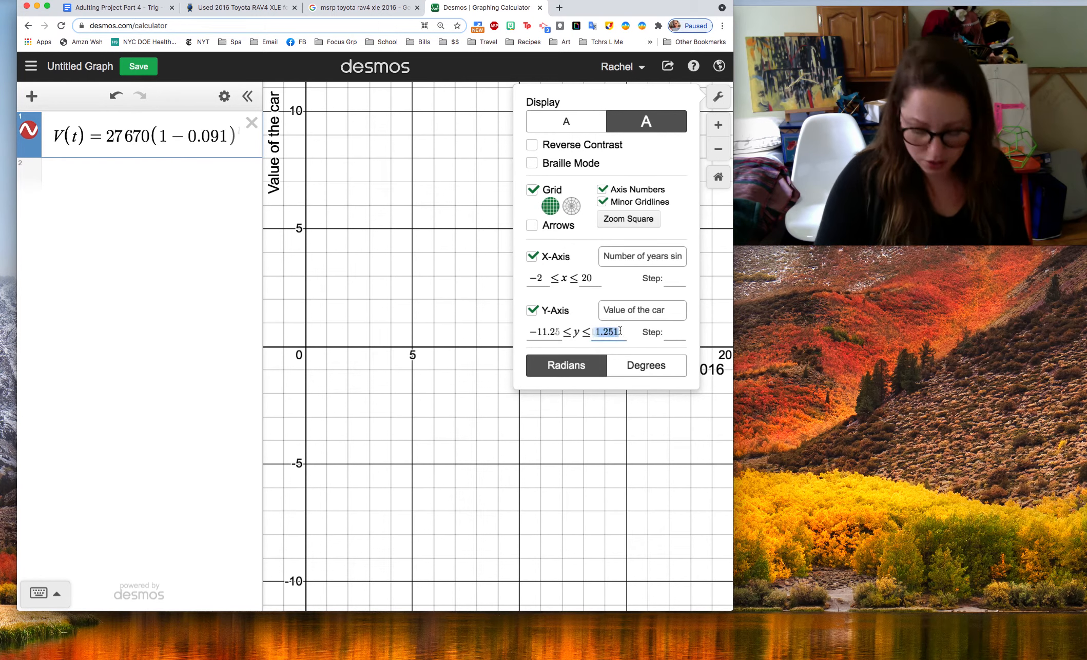
key("BackSpace")
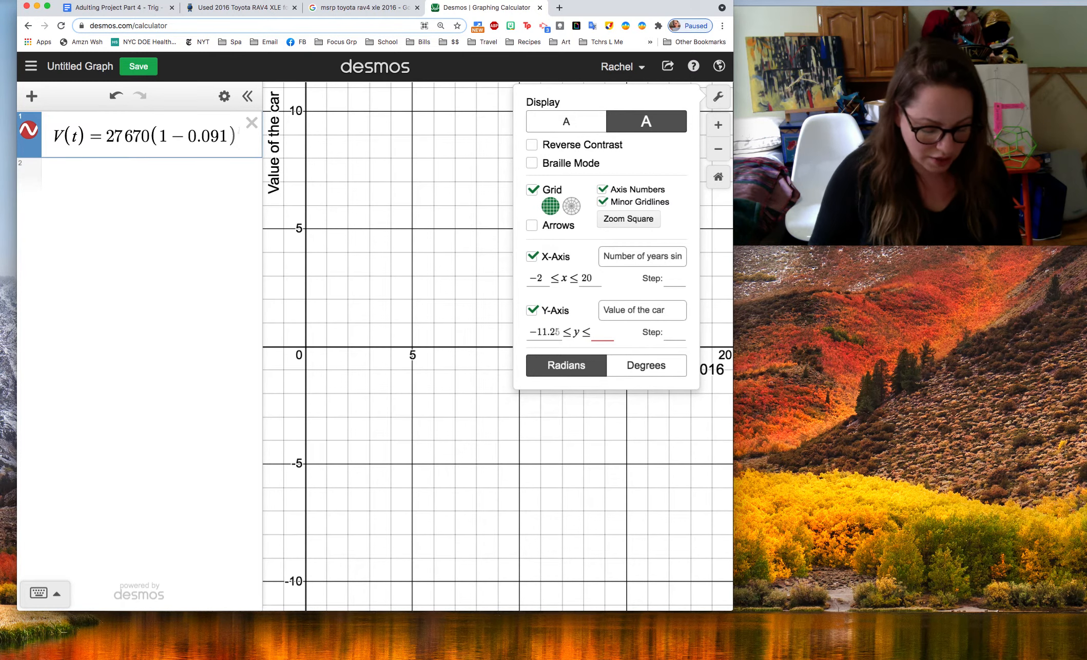
type("30000")
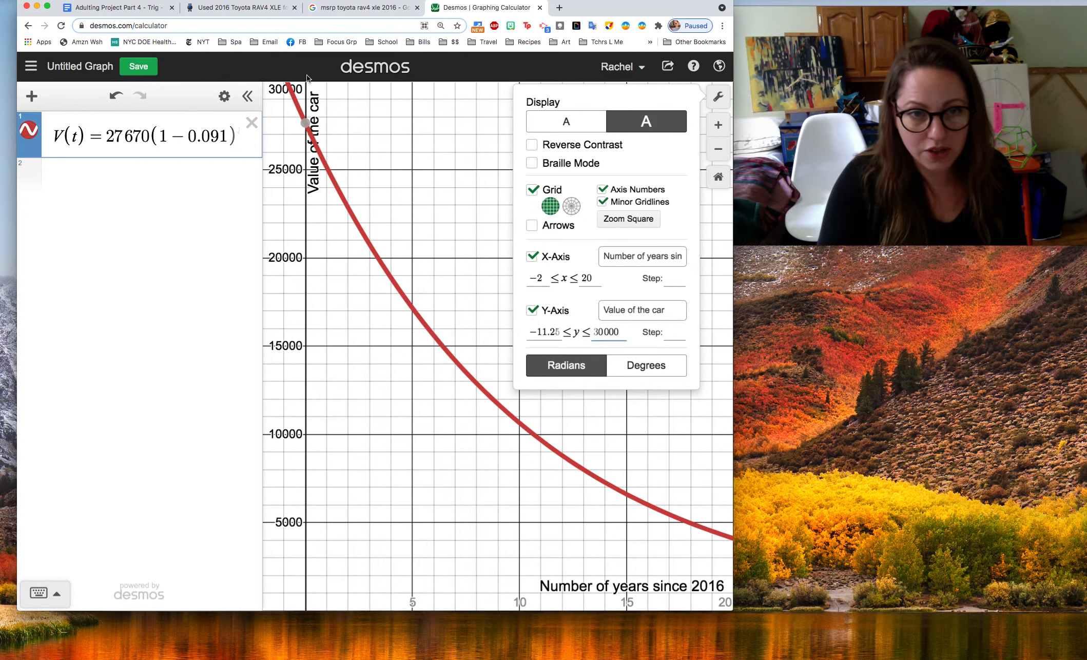
left_click(606, 334)
key("BackSpace")
type("5")
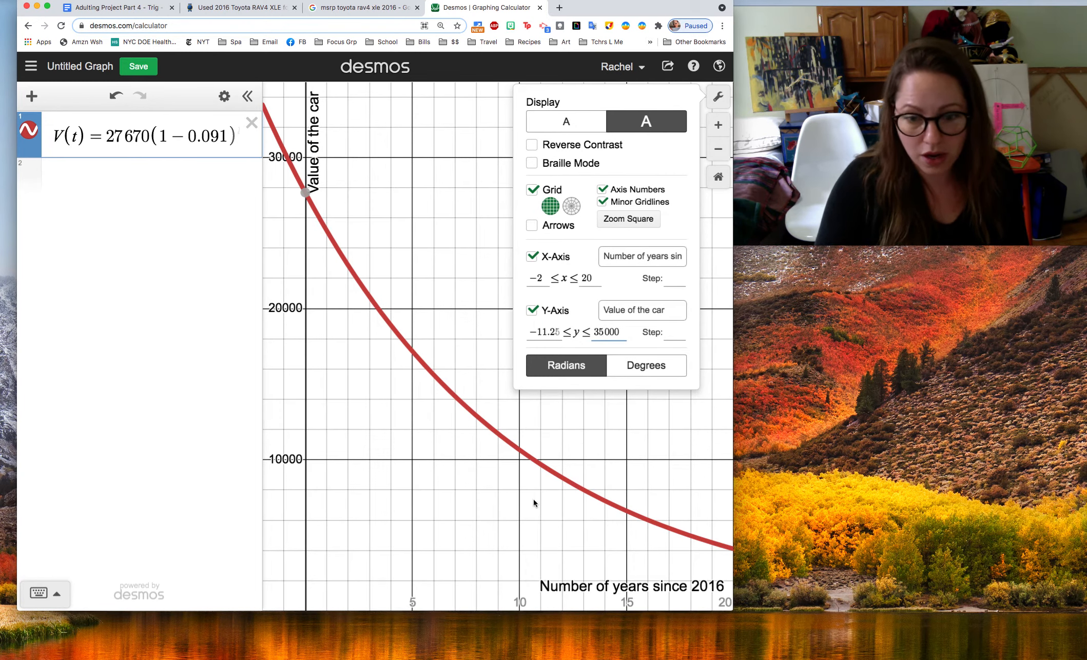
Shift the graph upward so the x-axis and its numbers show, and review question 27's requirements in the project document
left_click_drag(514, 549, 519, 505)
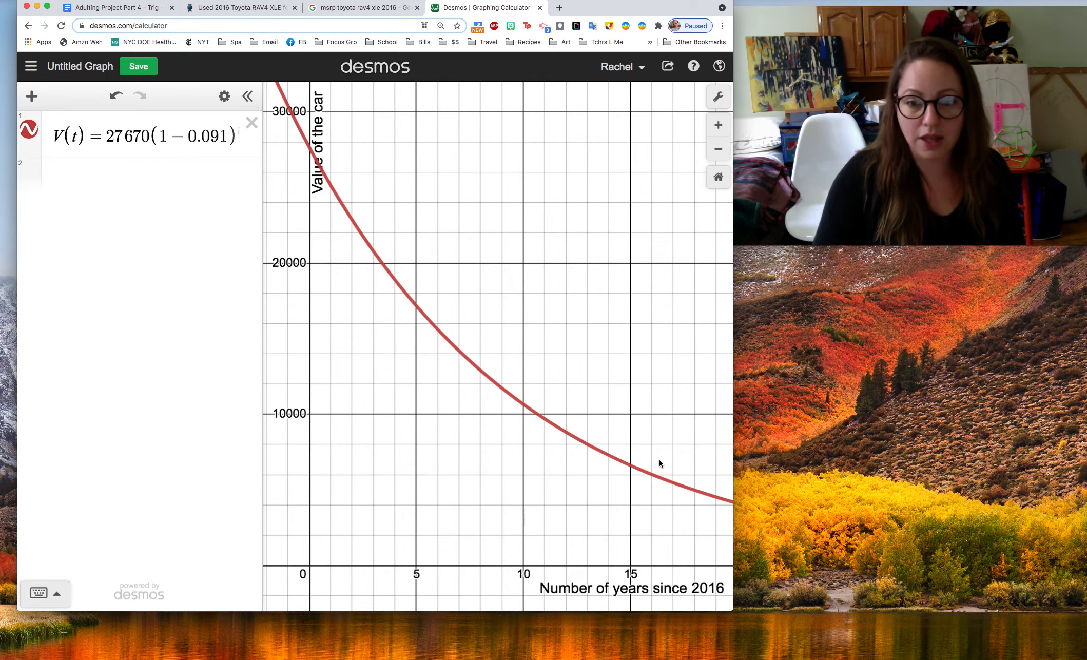
left_click(107, 8)
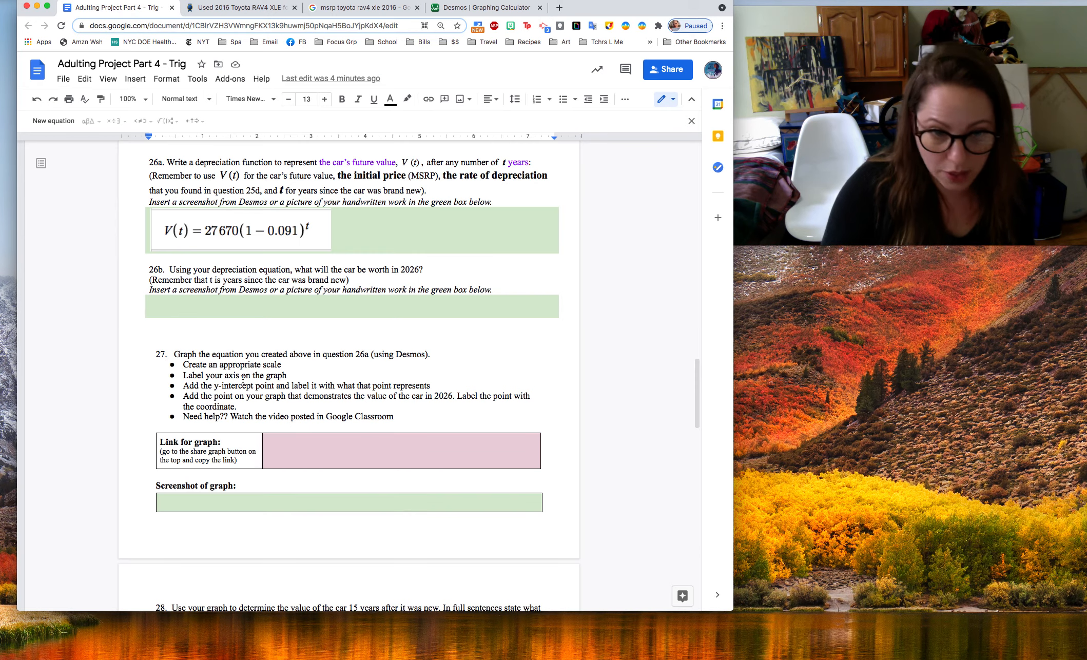
left_click(224, 376)
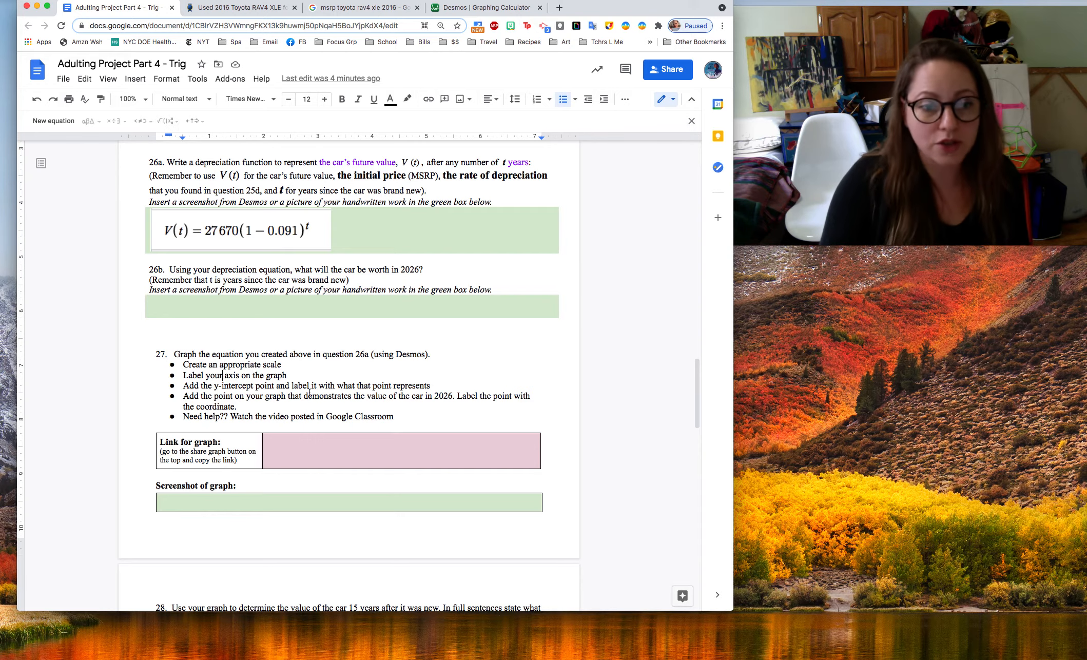
left_click(476, 13)
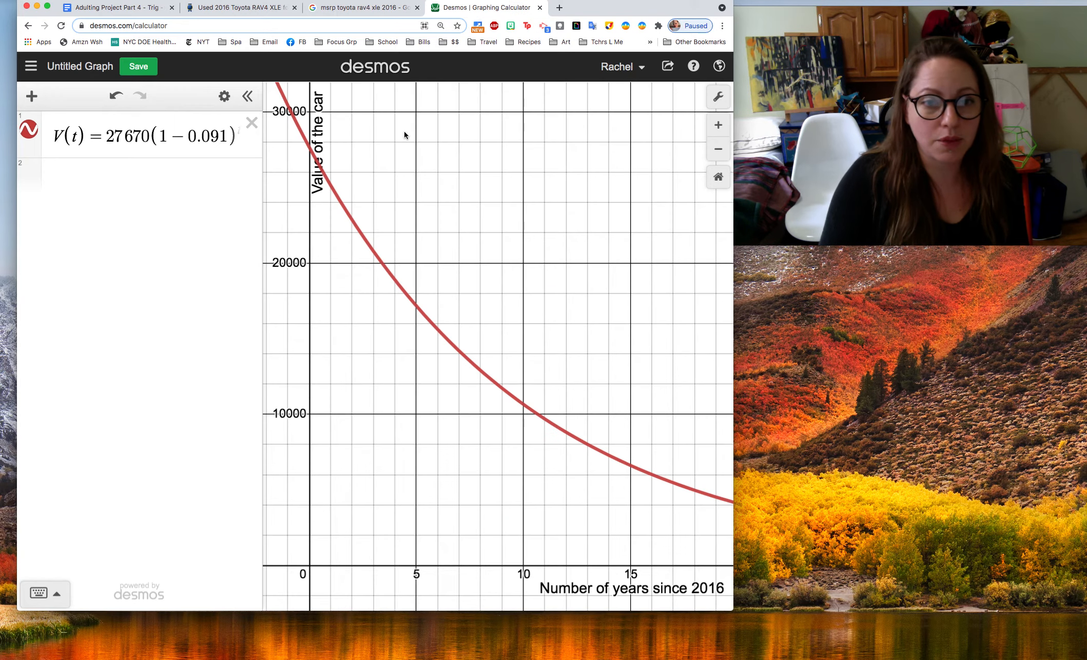
Read the coordinates of the curve's y-intercept in Desmos and plot the point (0,27670) as the second expression
left_click(310, 150)
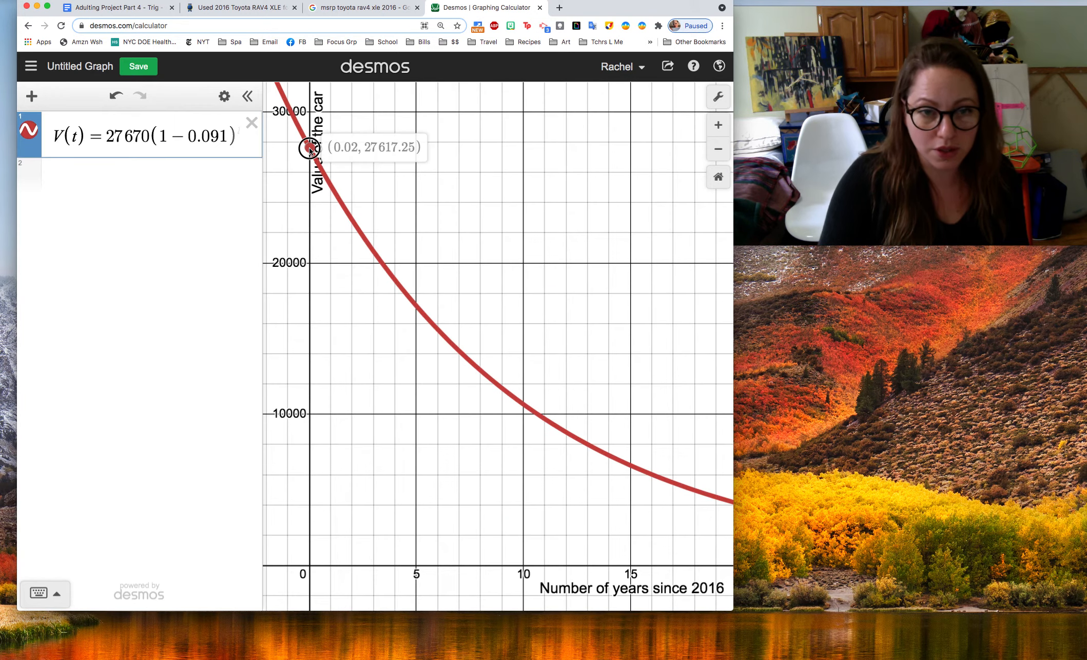
left_click_drag(311, 149, 310, 151)
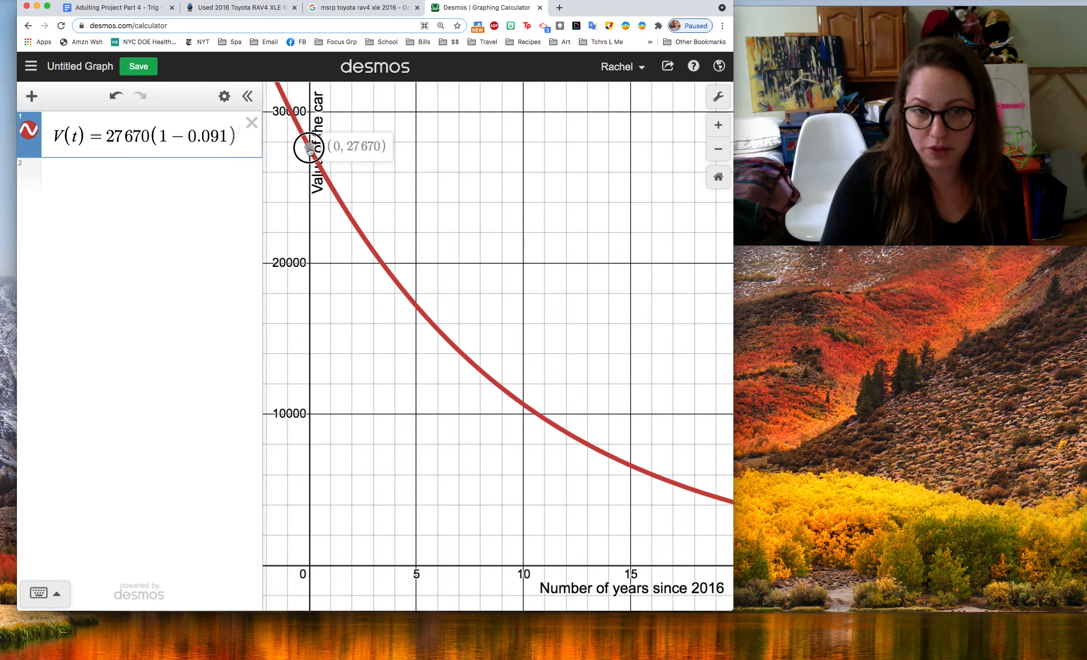
left_click(309, 148)
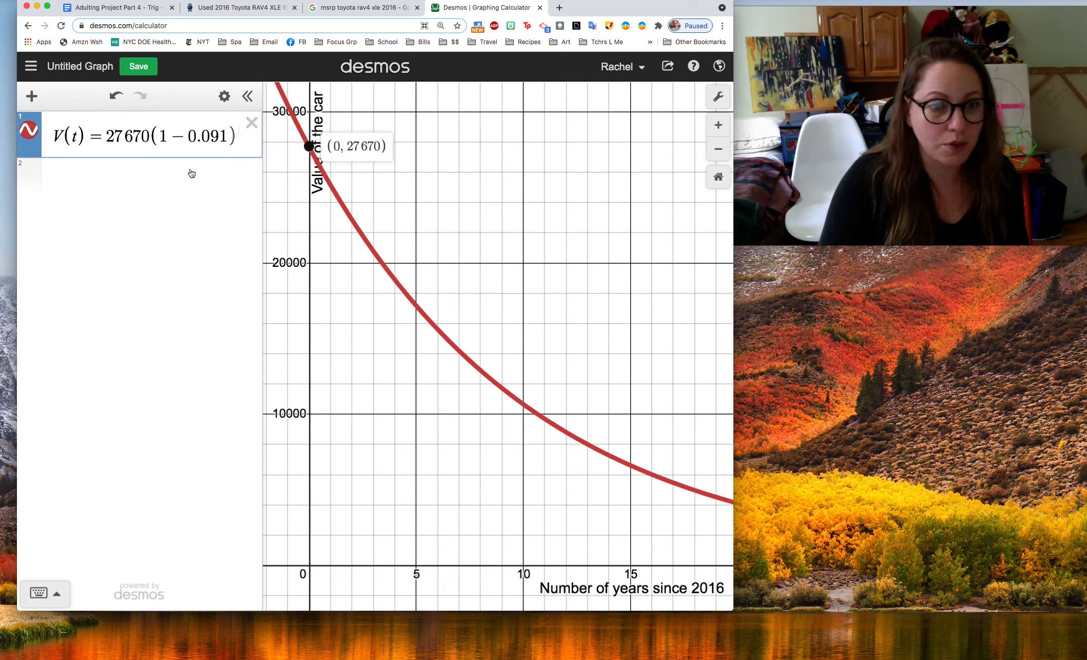
left_click(151, 177)
type("(0,27")
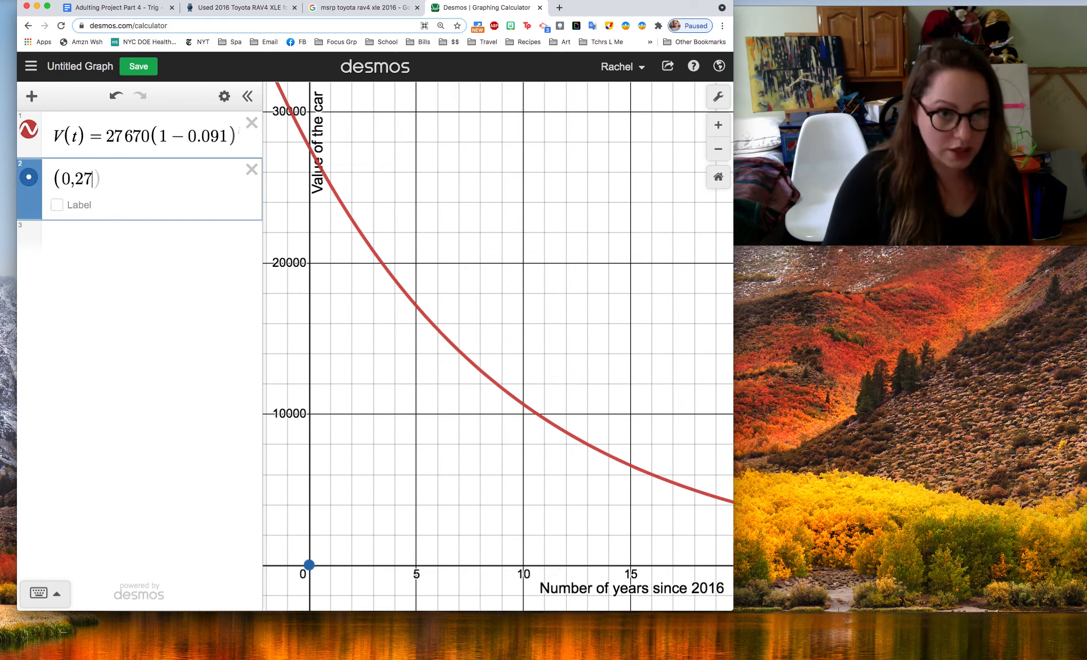
left_click(309, 150)
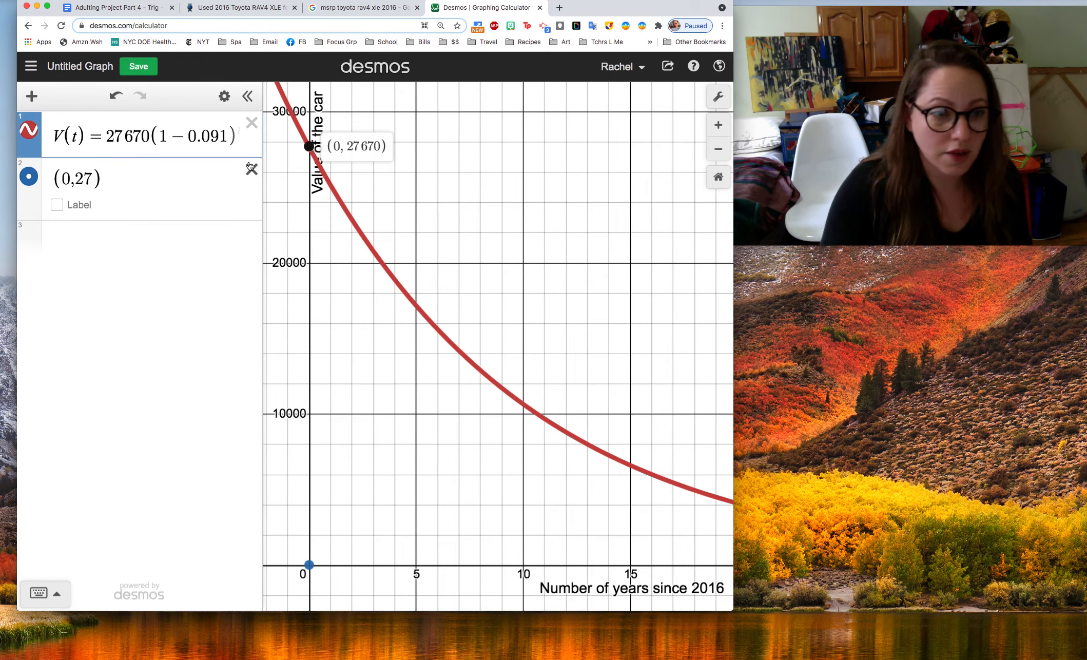
left_click(106, 175)
type("670")
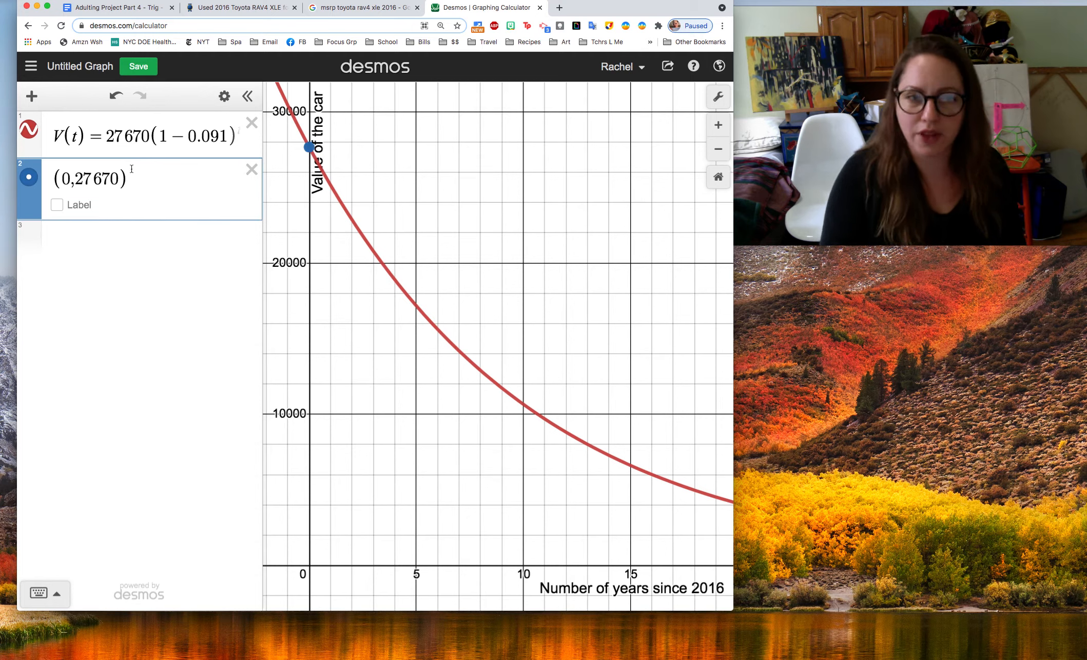
Turn on the y-intercept point's label and set it to "What that number represents in this story"
left_click(57, 204)
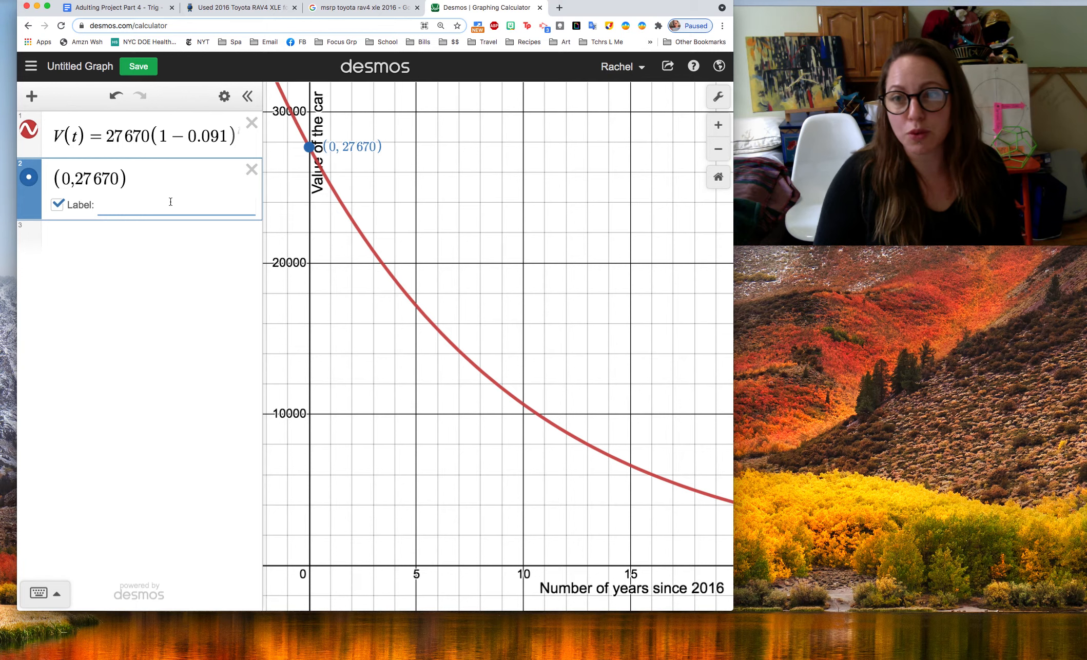
type("What that n")
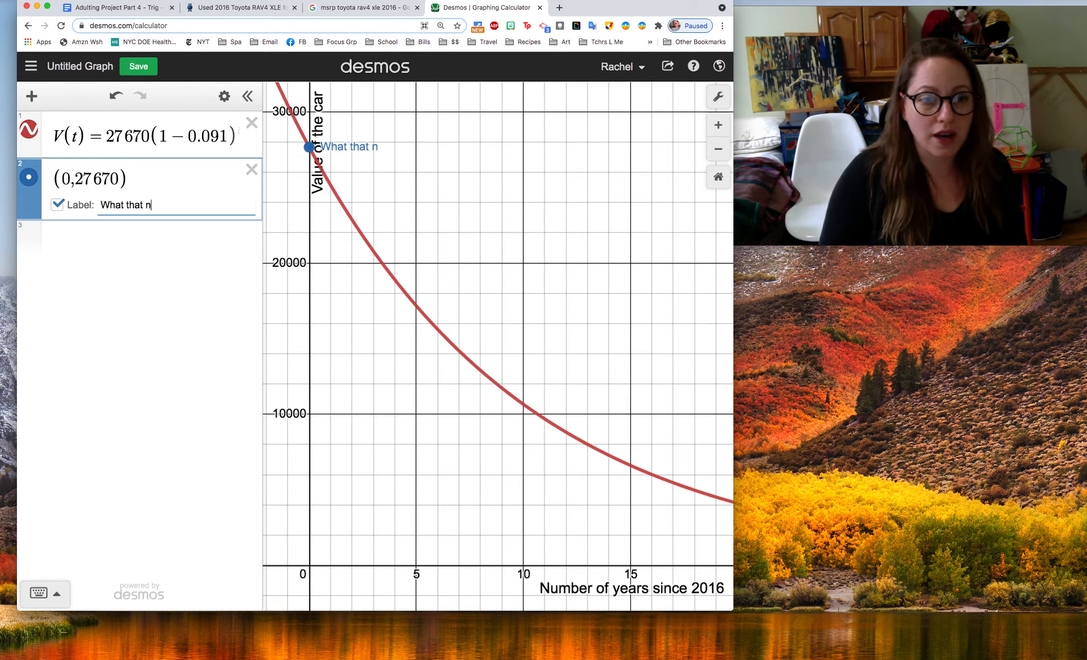
type("umber represnt")
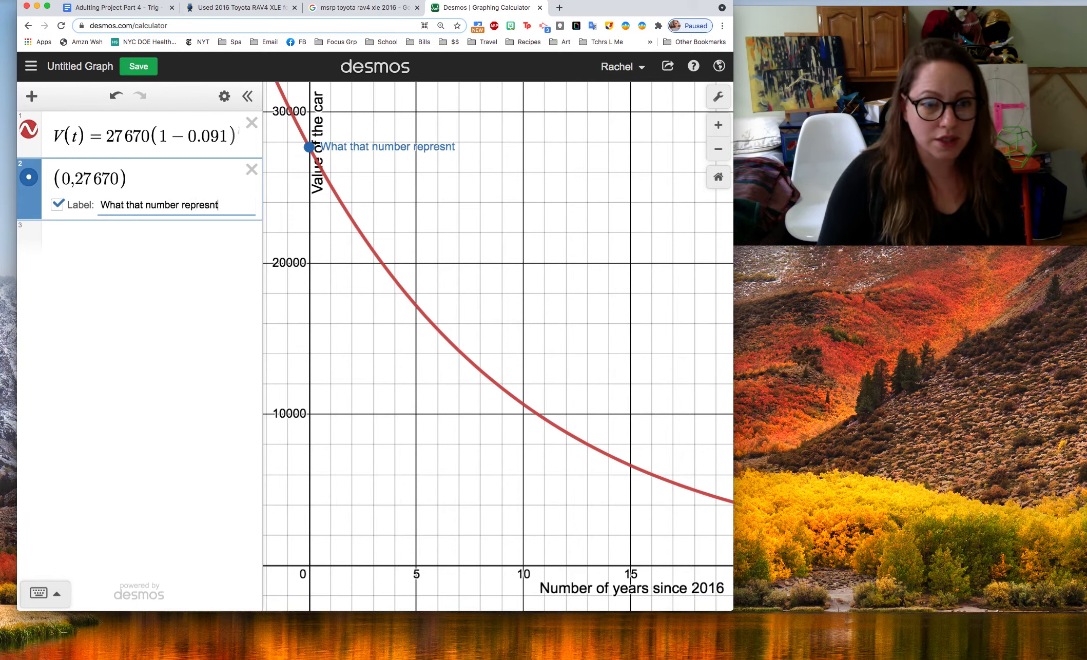
key("BackSpace")
key("BackSpace")
type("ents in this story")
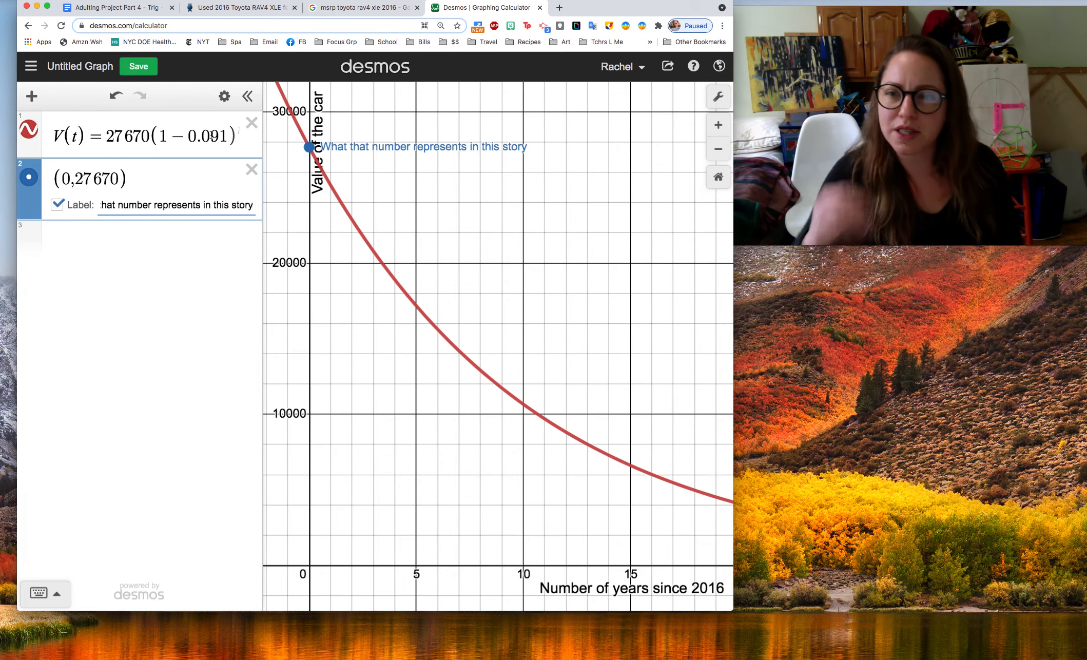
Review in the project document what questions 26b and 27 ask about the car's value in 2026
left_click(239, 7)
left_click(359, 7)
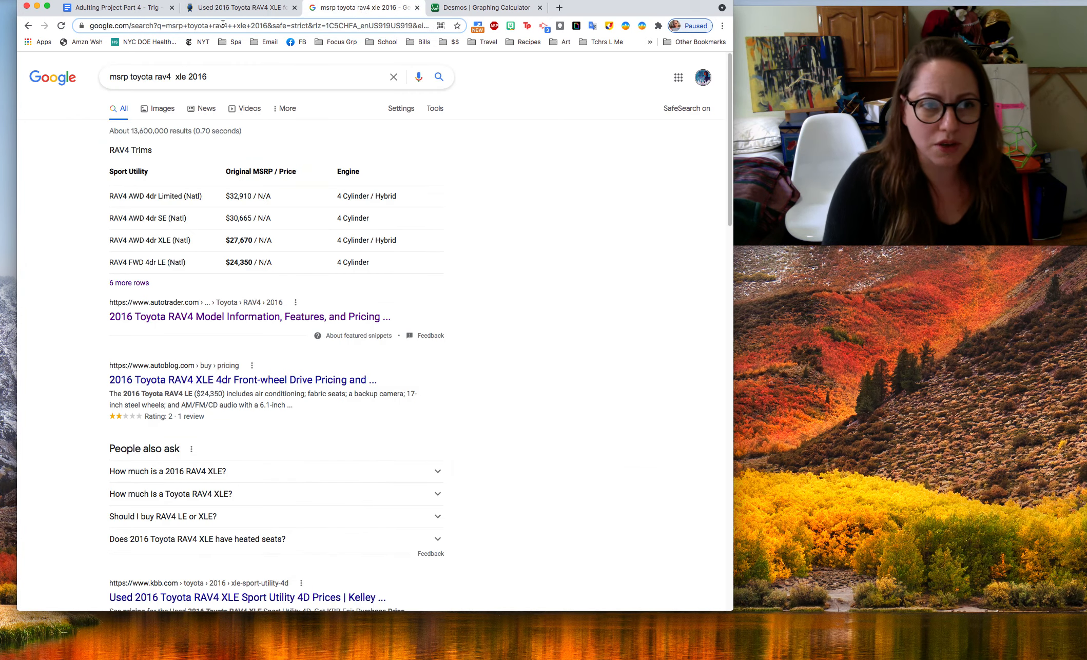
left_click(118, 10)
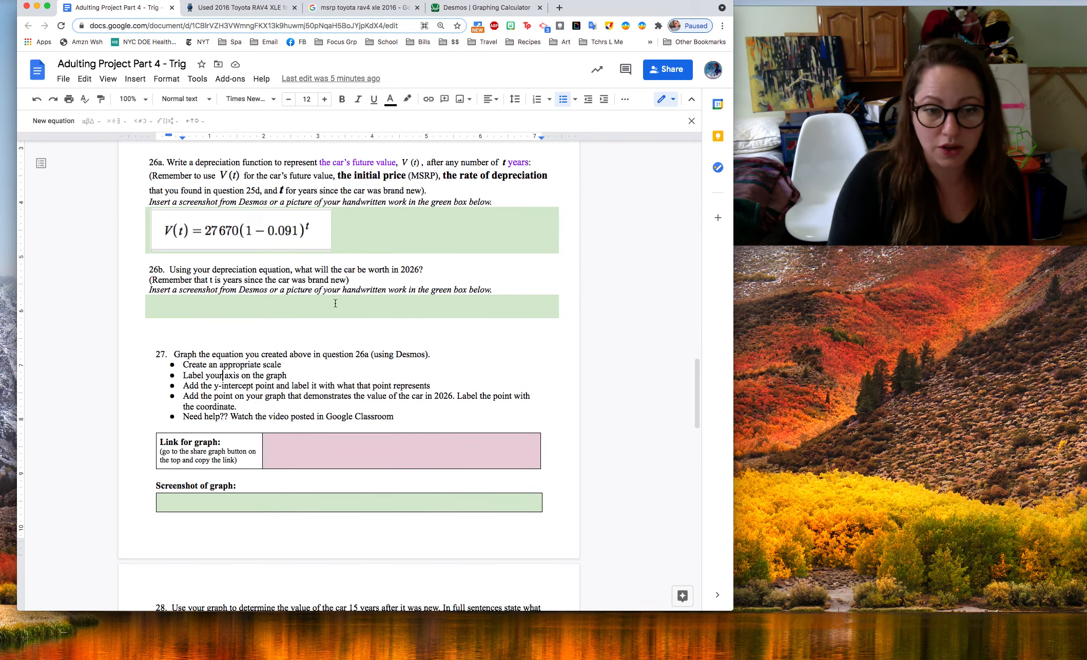
left_click(484, 8)
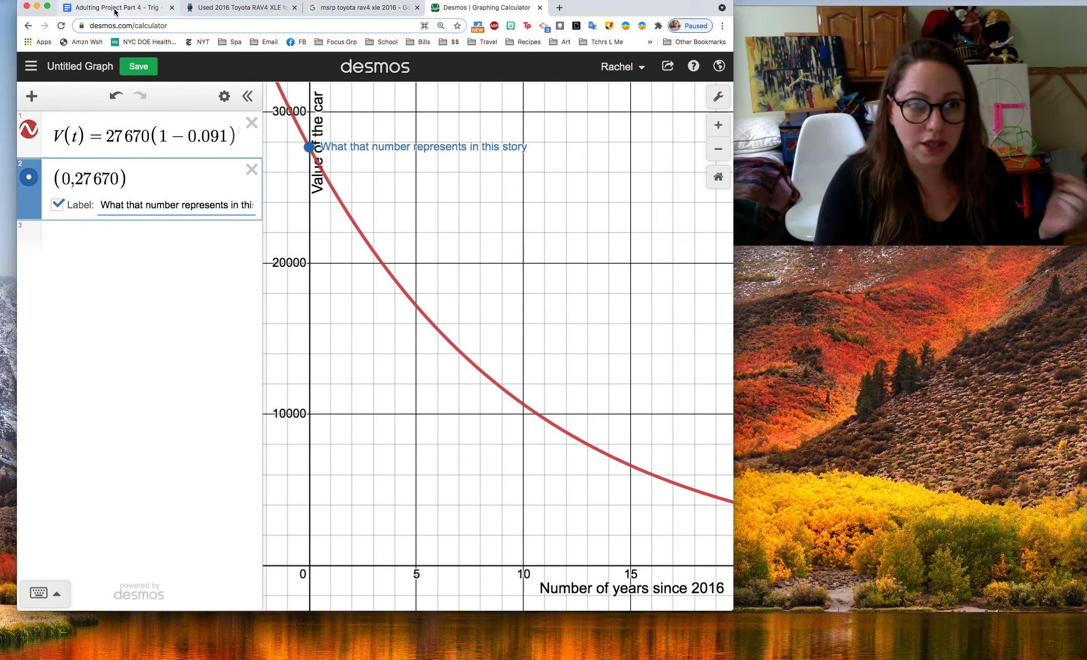
Plot the car's 2026 value in Desmos as the point (10,10657) and show its coordinate label
left_click(115, 239)
type("(10,")
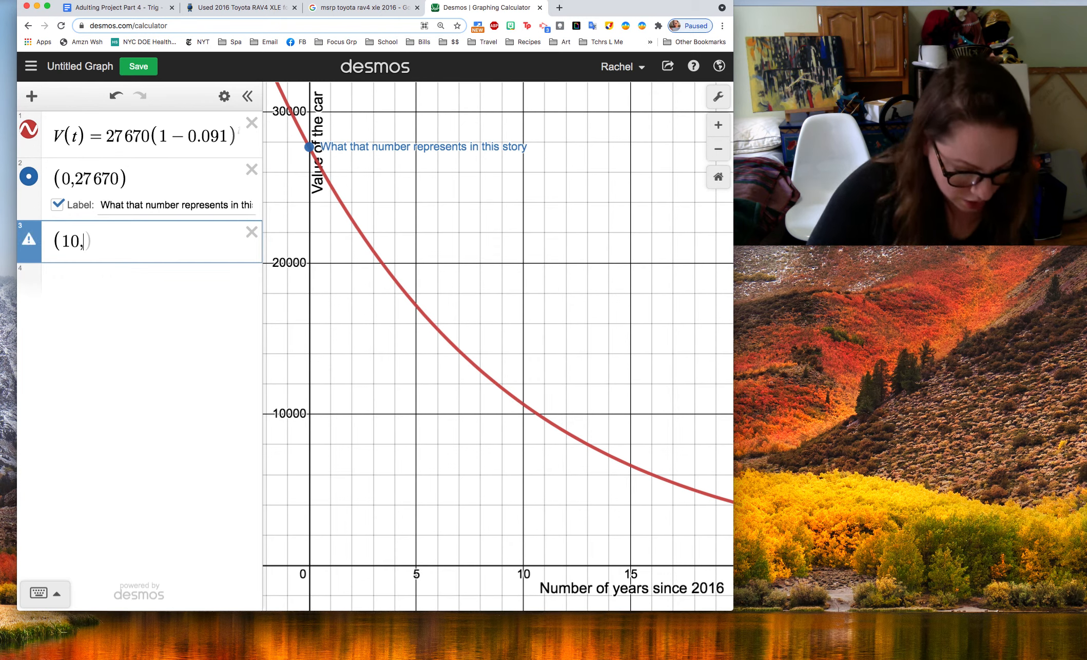
type("10,6")
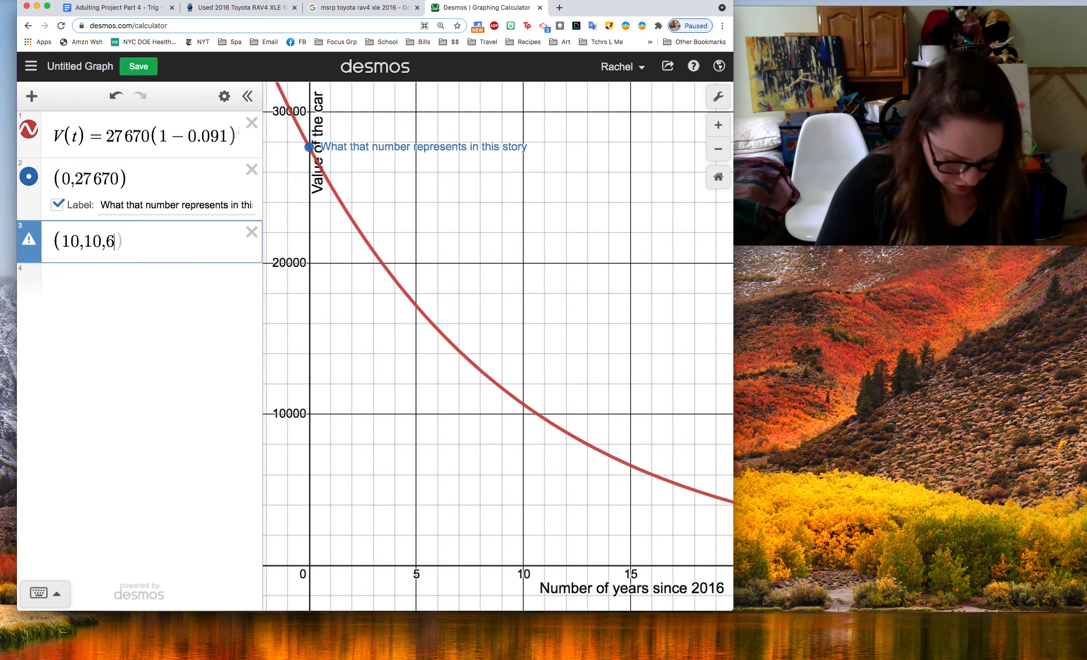
type("57")
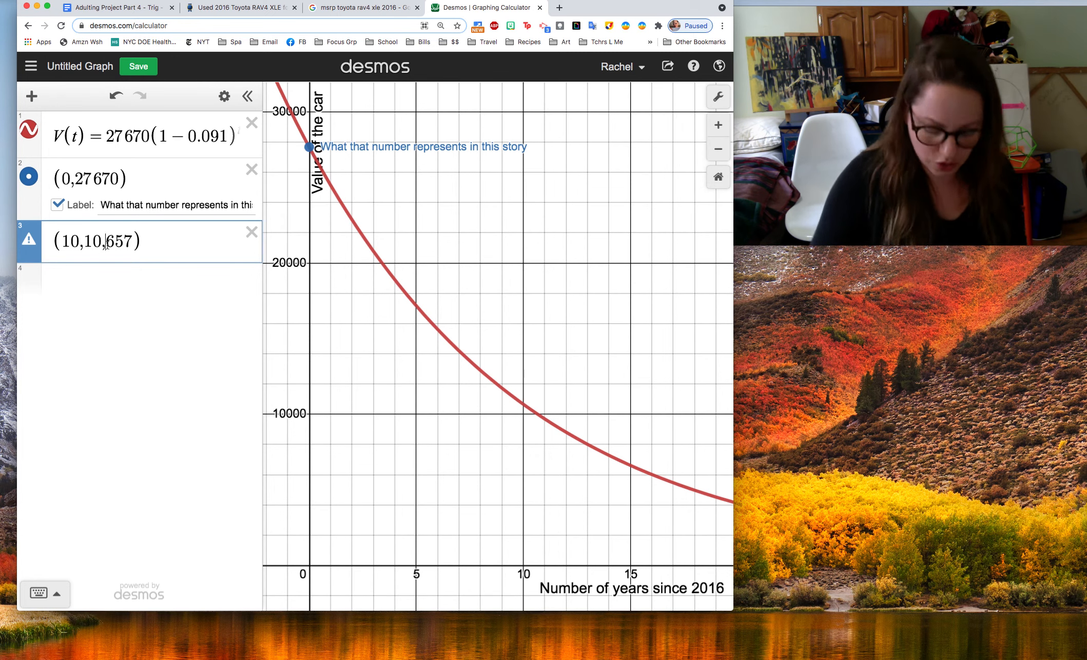
key("BackSpace")
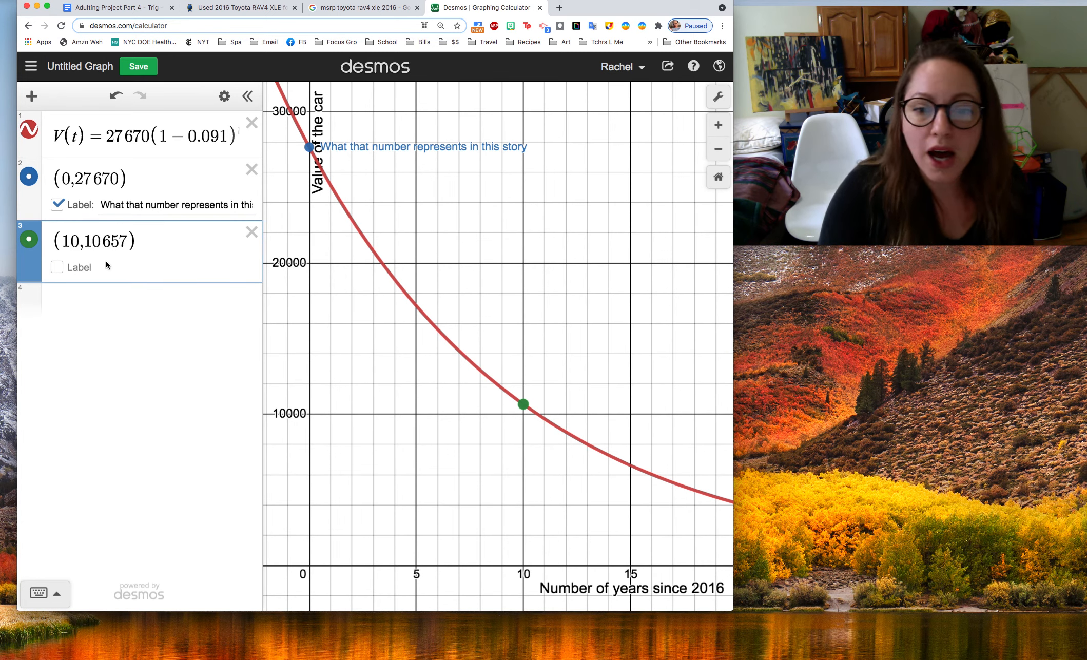
left_click(57, 267)
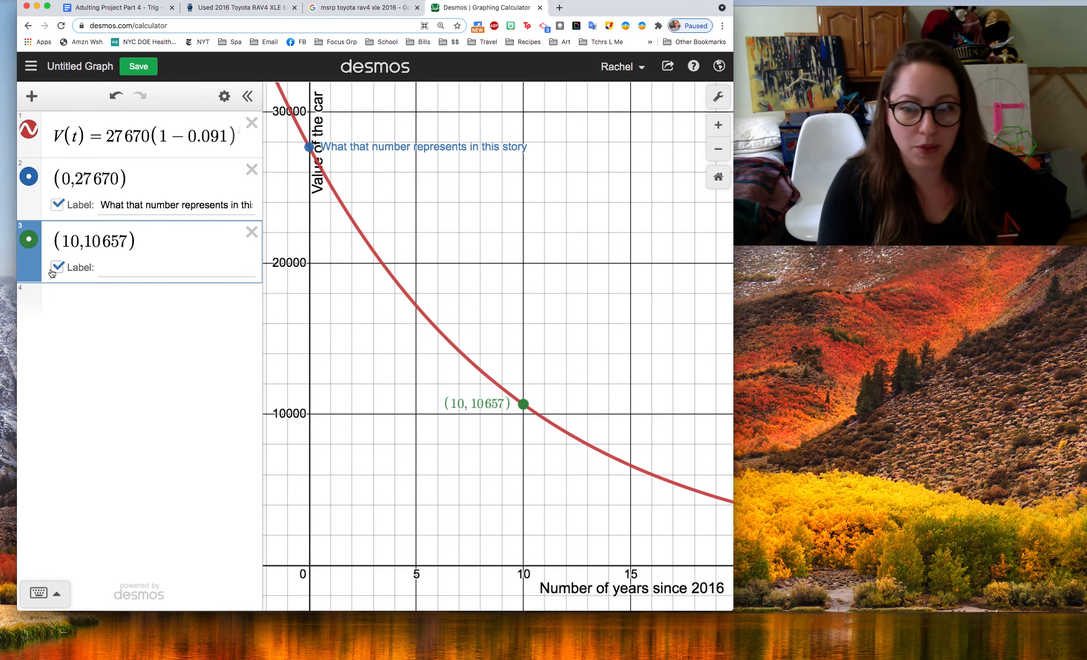
Copy the graph's share link from Desmos and paste it into the "Link for graph" cell of question 27 in the project document
left_click(118, 7)
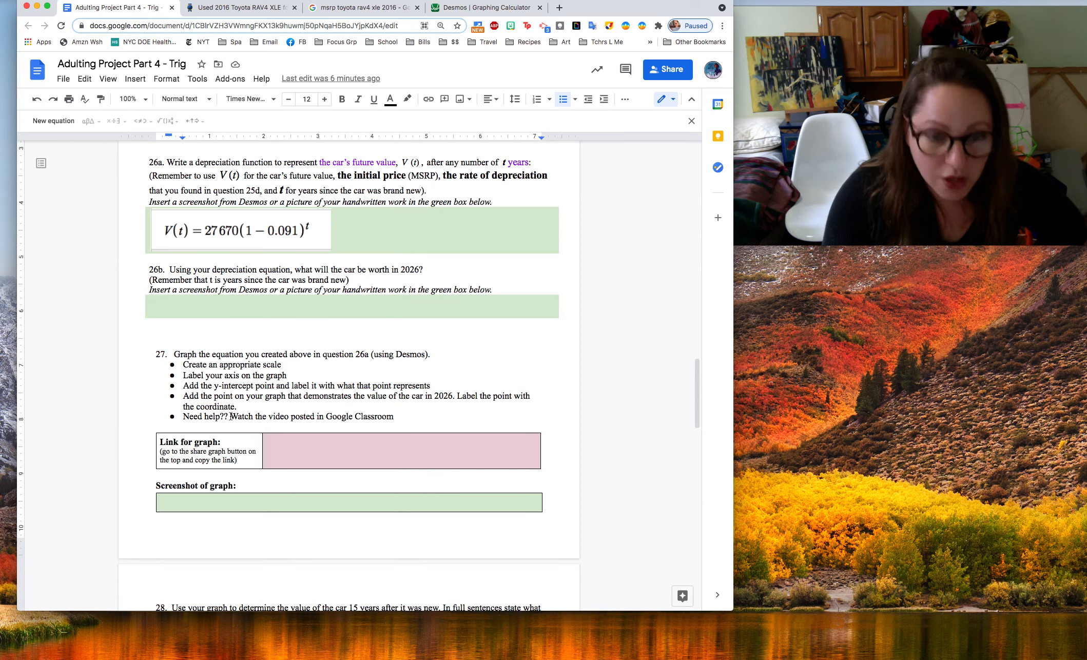
left_click(481, 8)
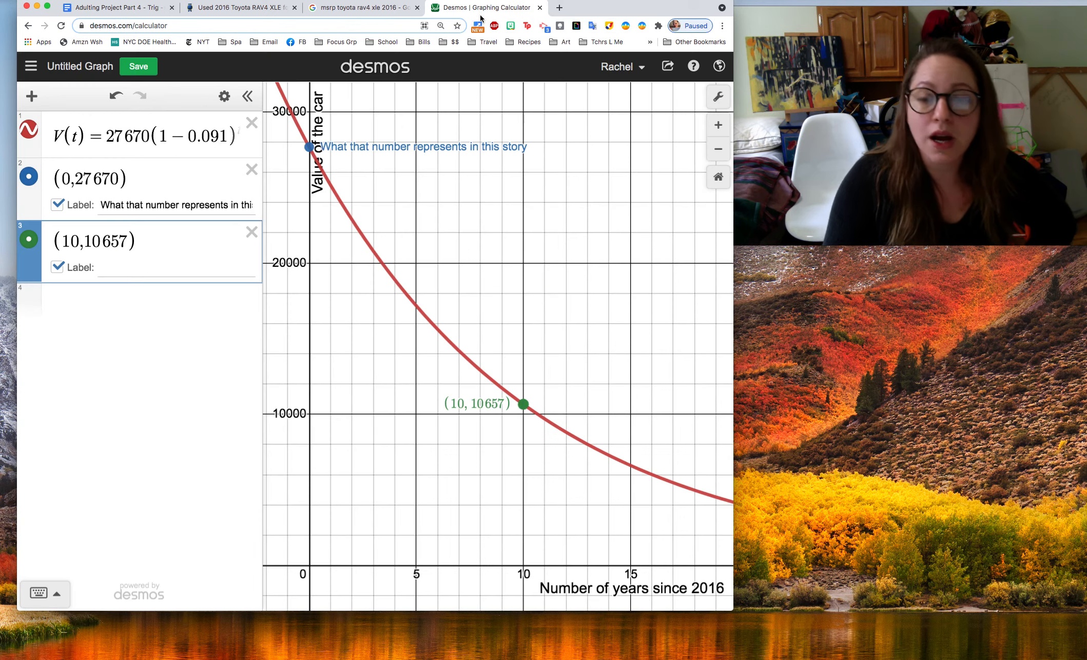
left_click(668, 67)
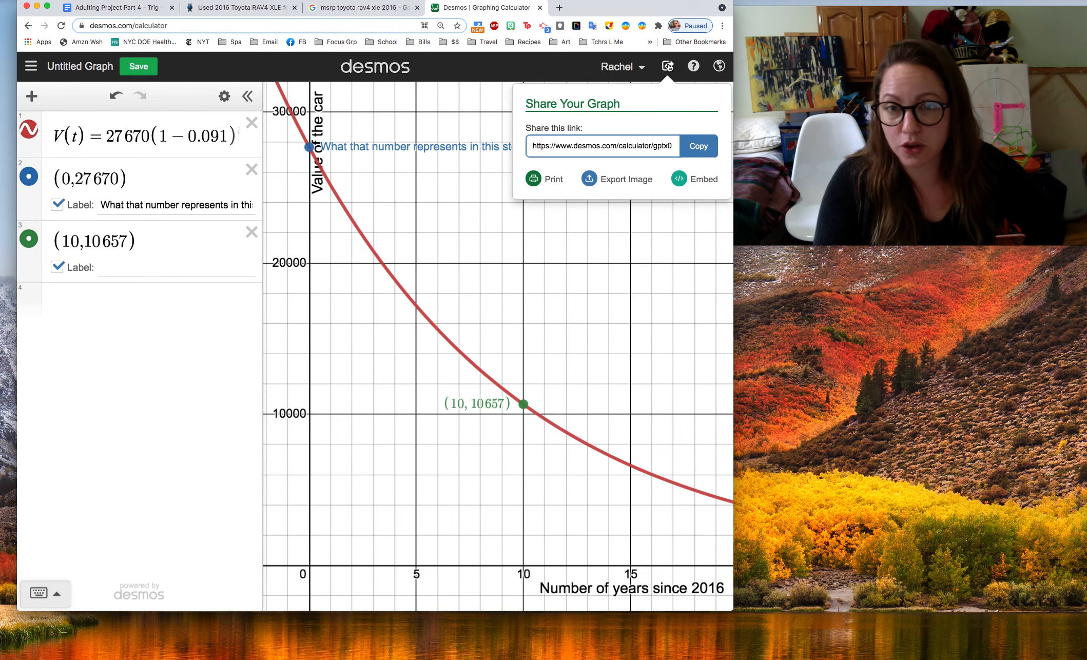
left_click(684, 145)
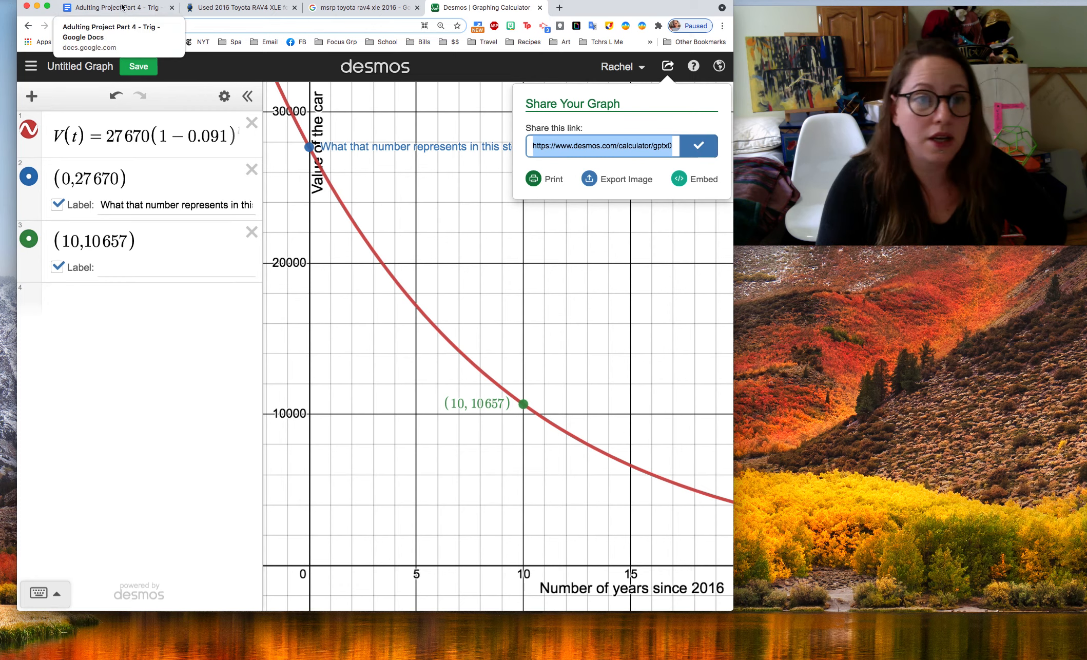
left_click(118, 7)
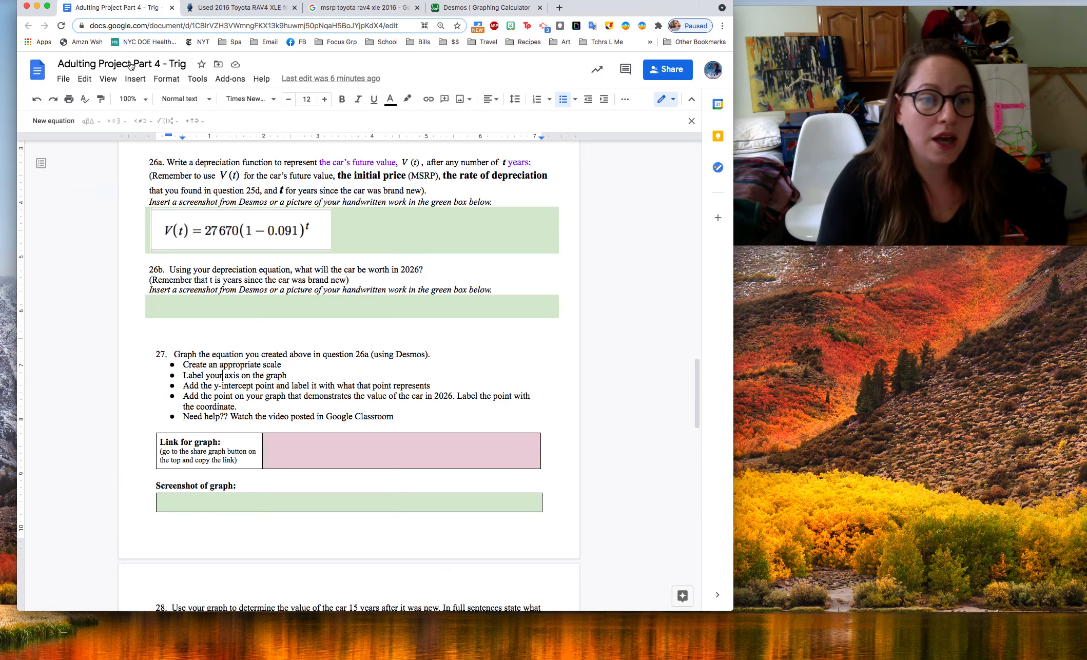
left_click(275, 456)
key("super+v")
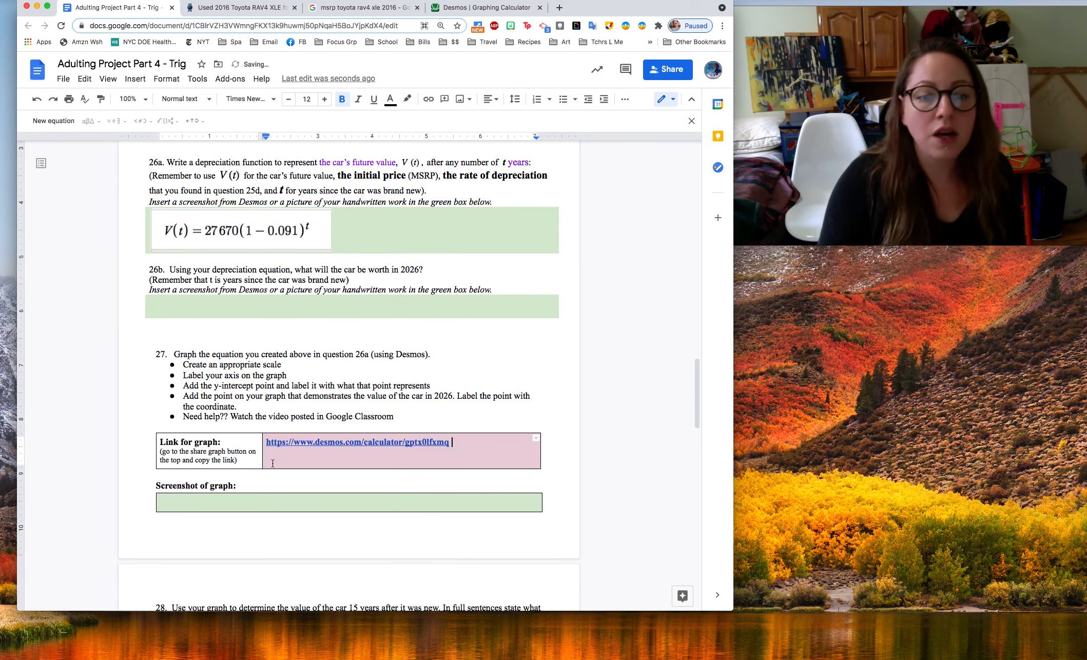
Return to Desmos, close the sharing options and capture a screenshot of the expression list together with the graph
left_click(438, 12)
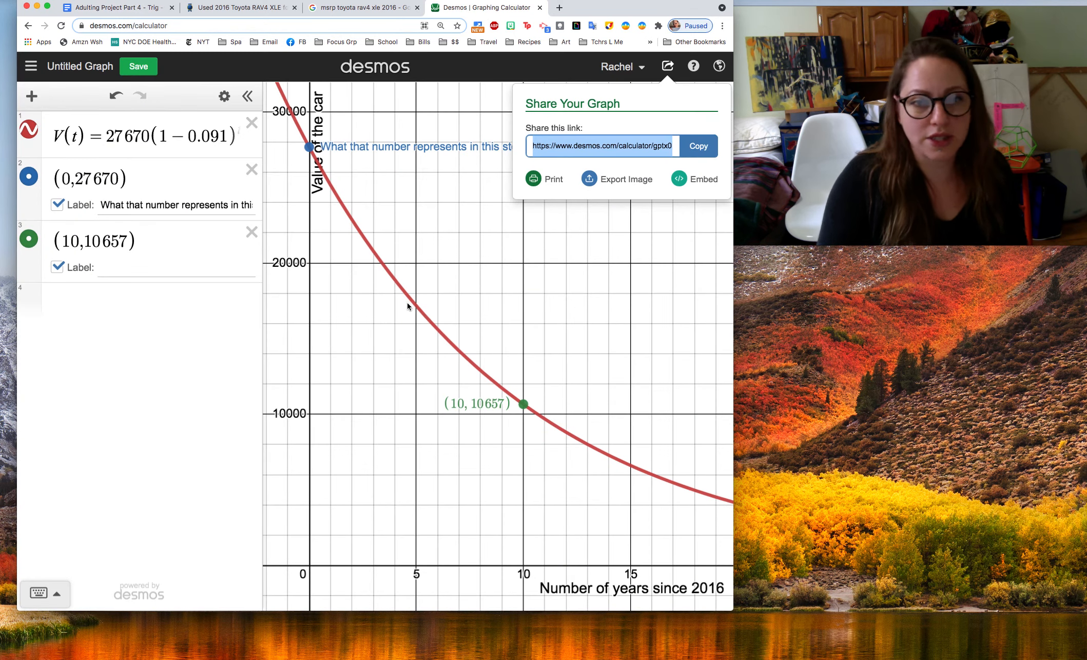
left_click(669, 71)
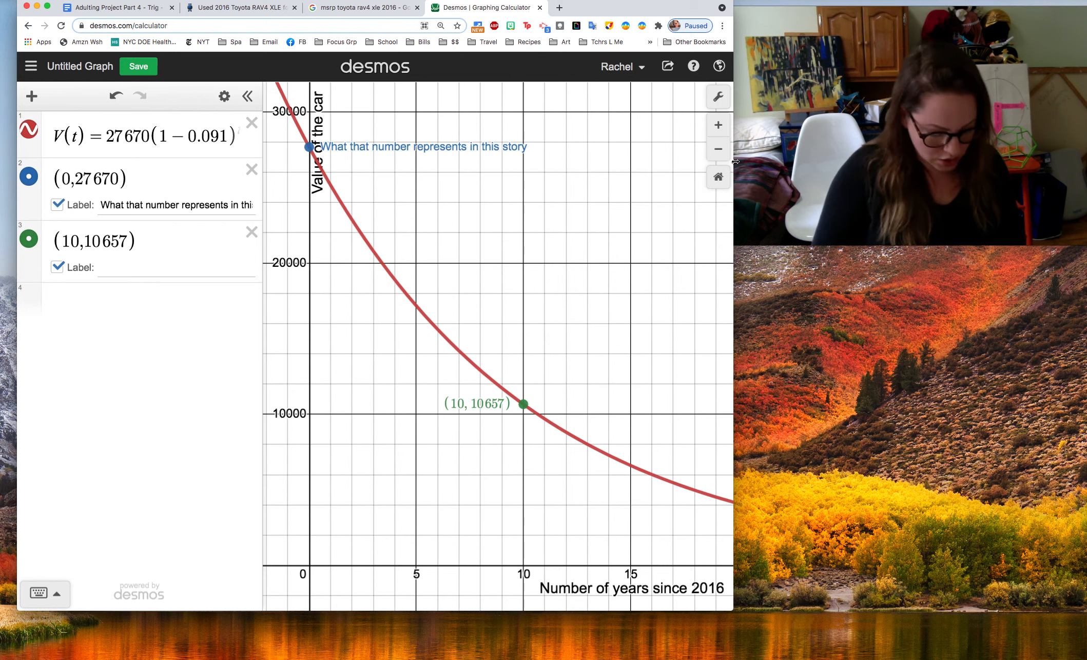
key("super+shift+4")
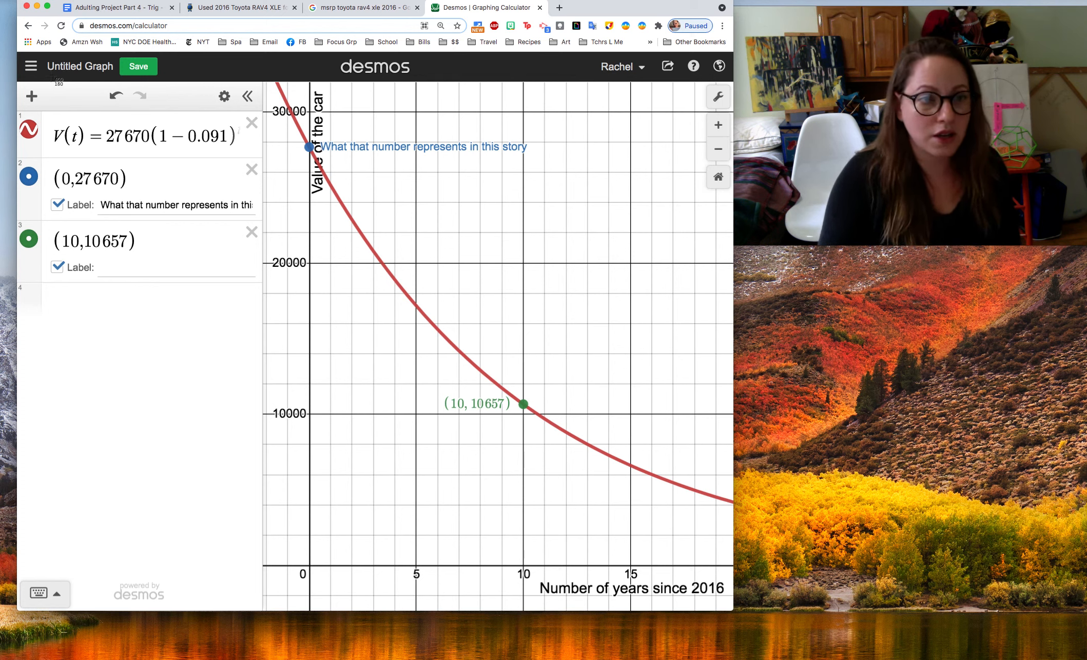
left_click_drag(19, 76, 732, 609)
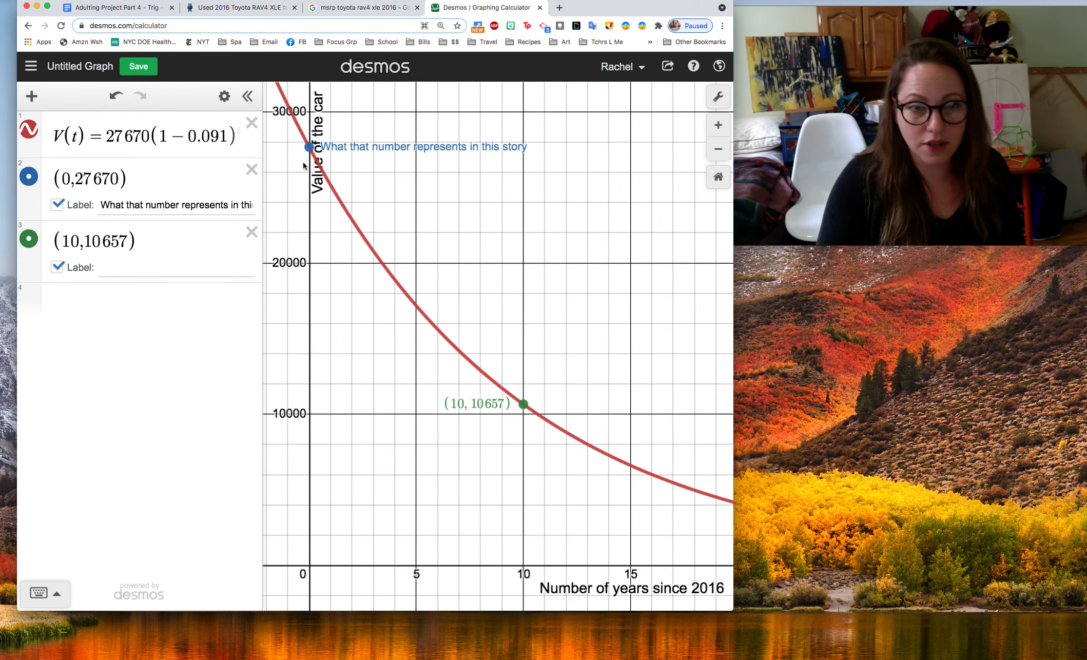
Insert the image "Screen Shot 2021-04-30 at 12.08.55 PM" from the computer into the "Screenshot of graph" box of question 27 in Google Docs
left_click(136, 10)
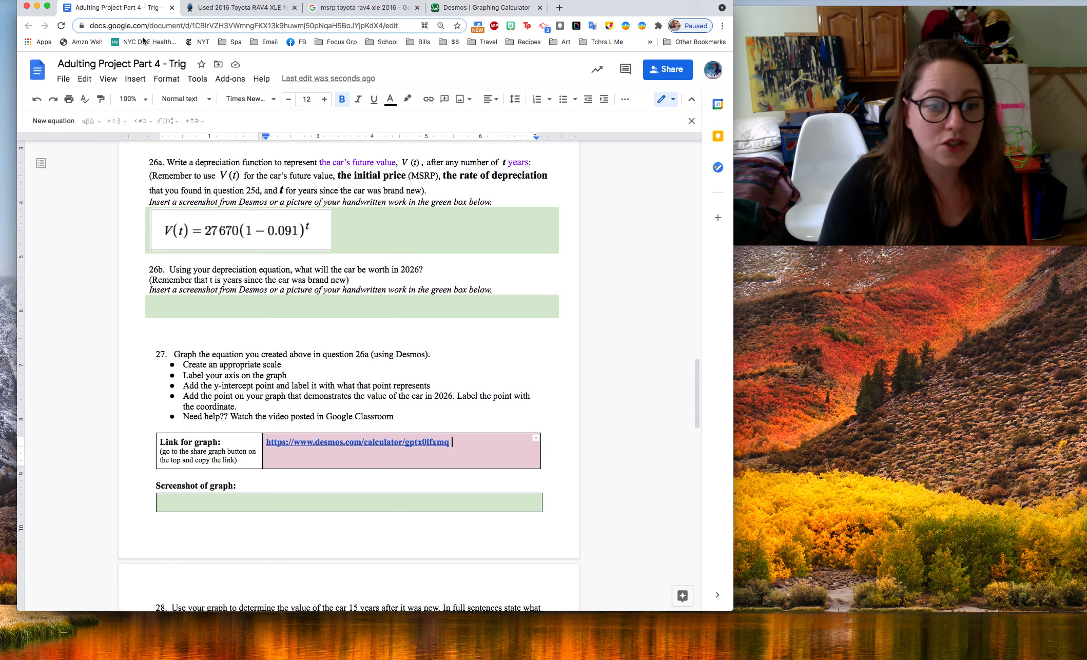
left_click(191, 498)
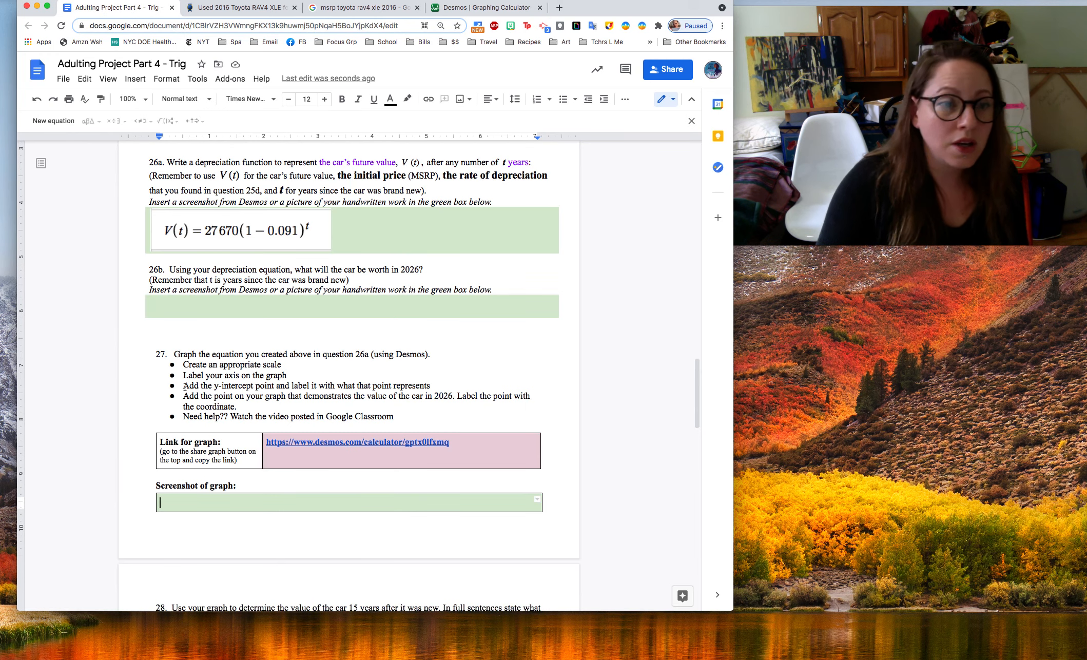
left_click(136, 79)
mouse_move(152, 98)
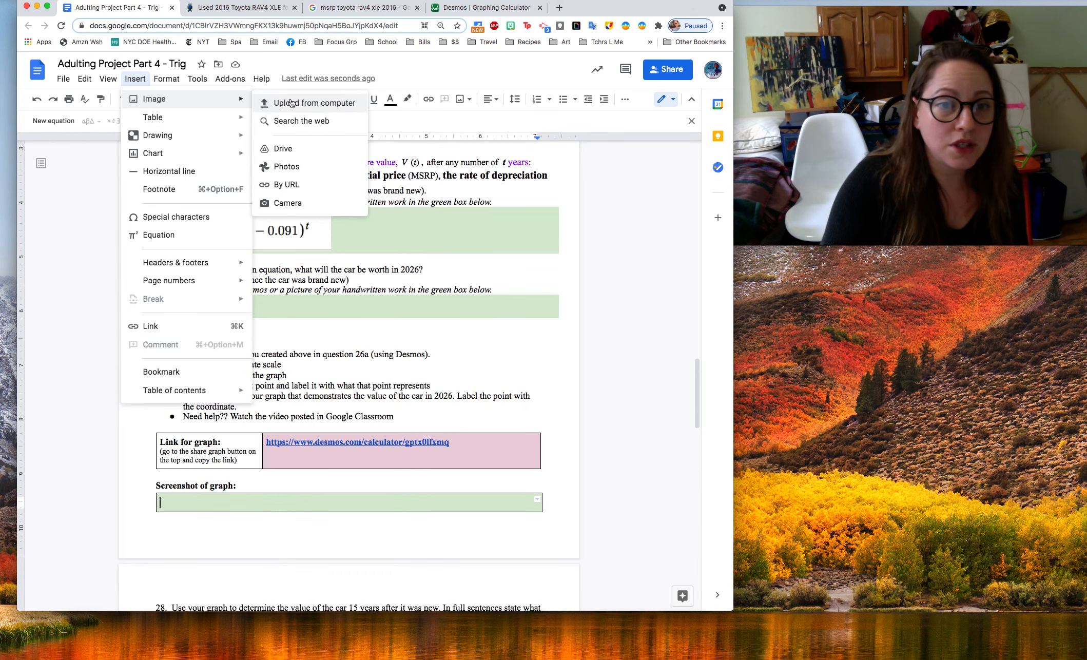
left_click(303, 104)
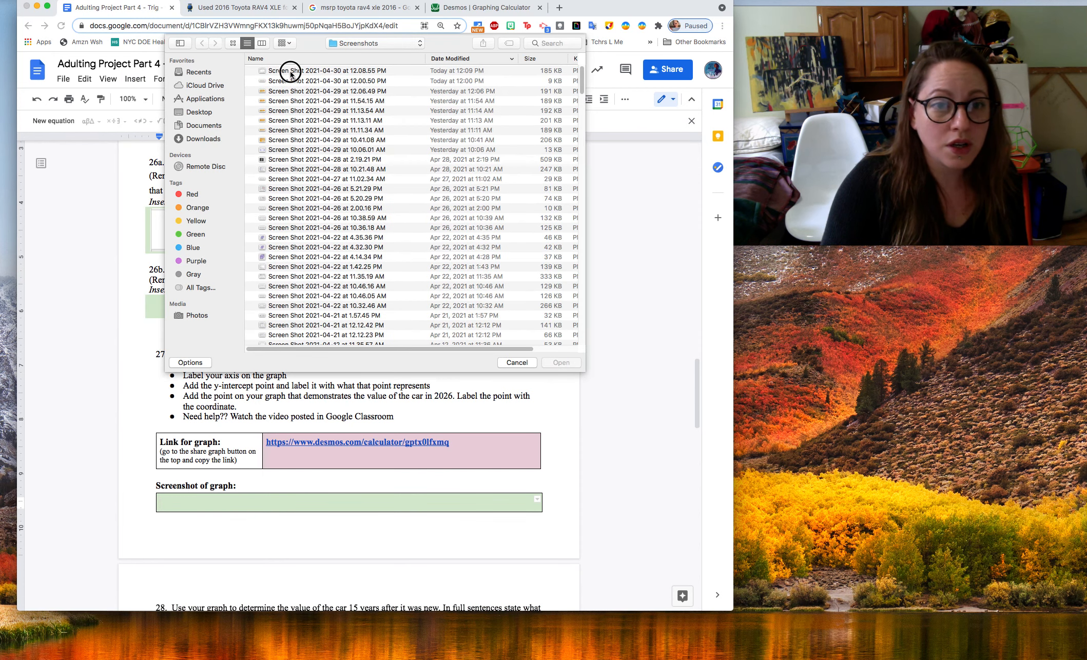
left_click(291, 70)
left_click(561, 362)
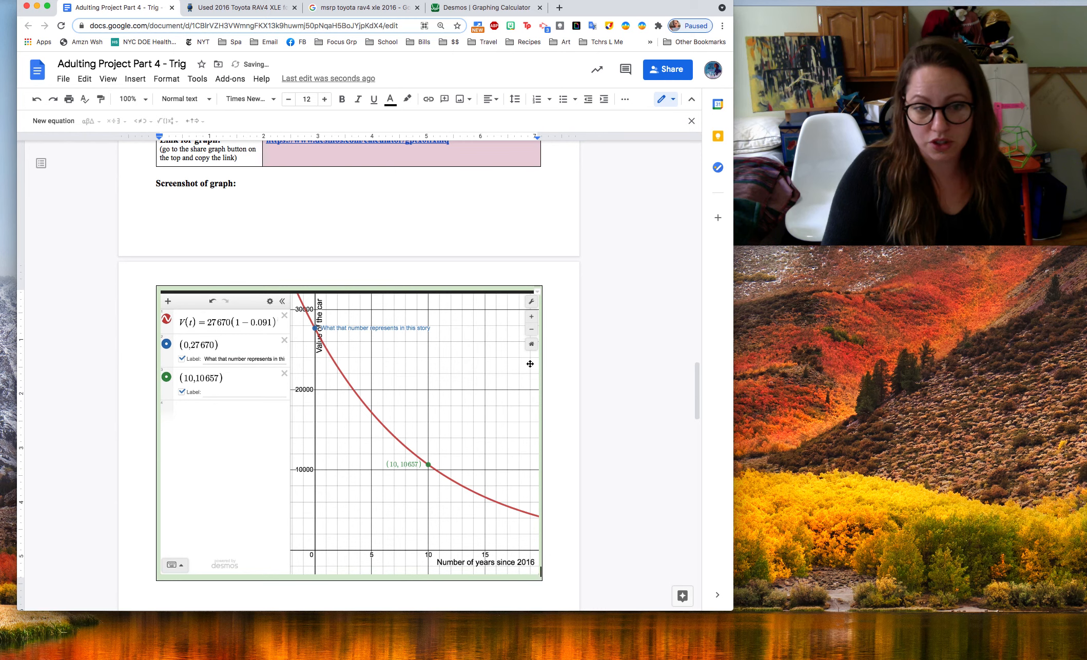
Switch back to Desmos, hide the expression list to view the whole graph, and show the list again
left_click(460, 13)
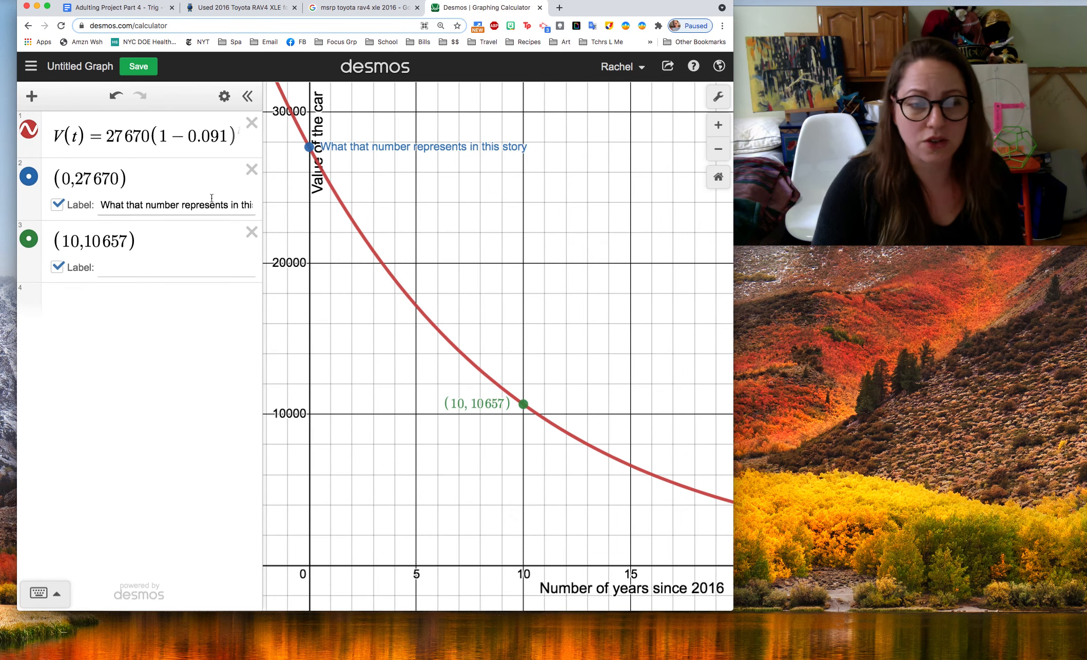
left_click(247, 96)
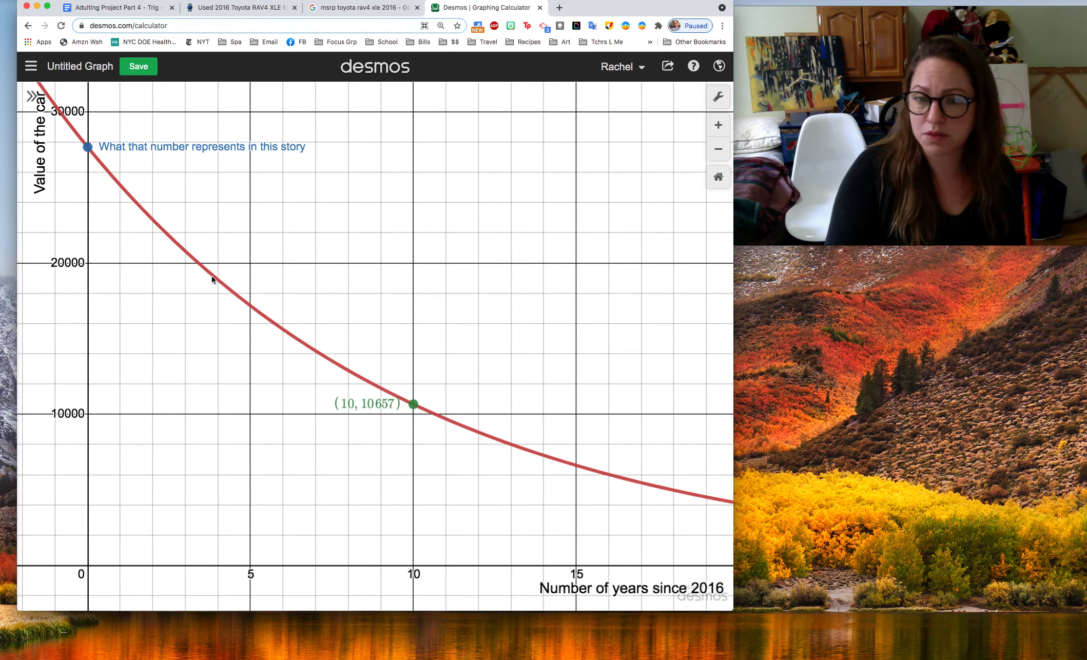
left_click(32, 96)
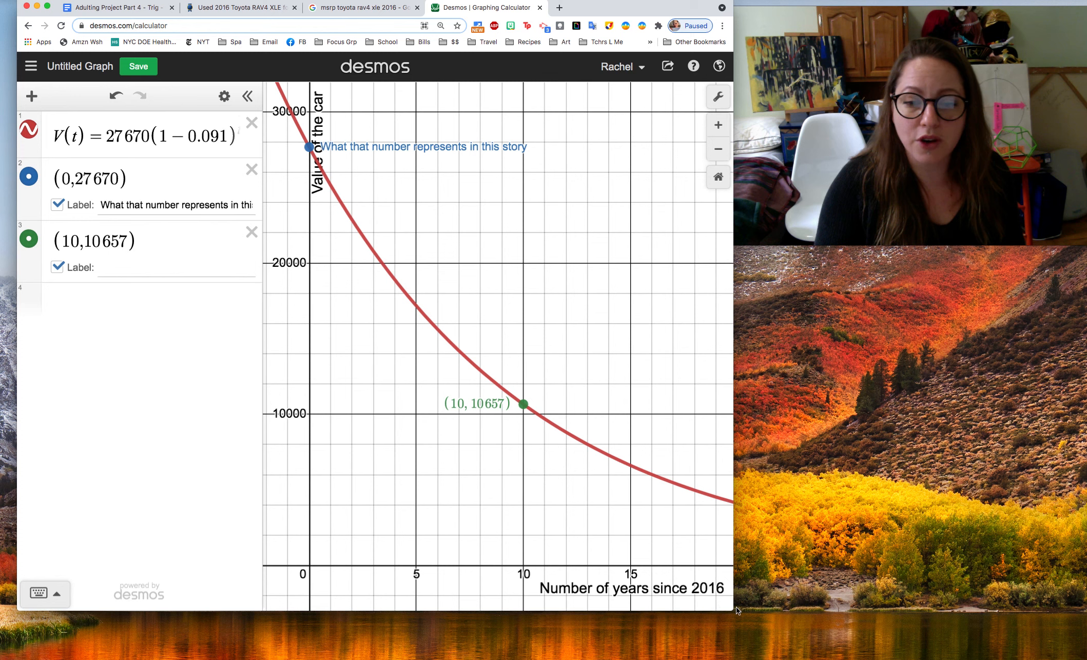
Open the graph settings and review the labels and value ranges of the x-axis and y-axis
left_click(718, 97)
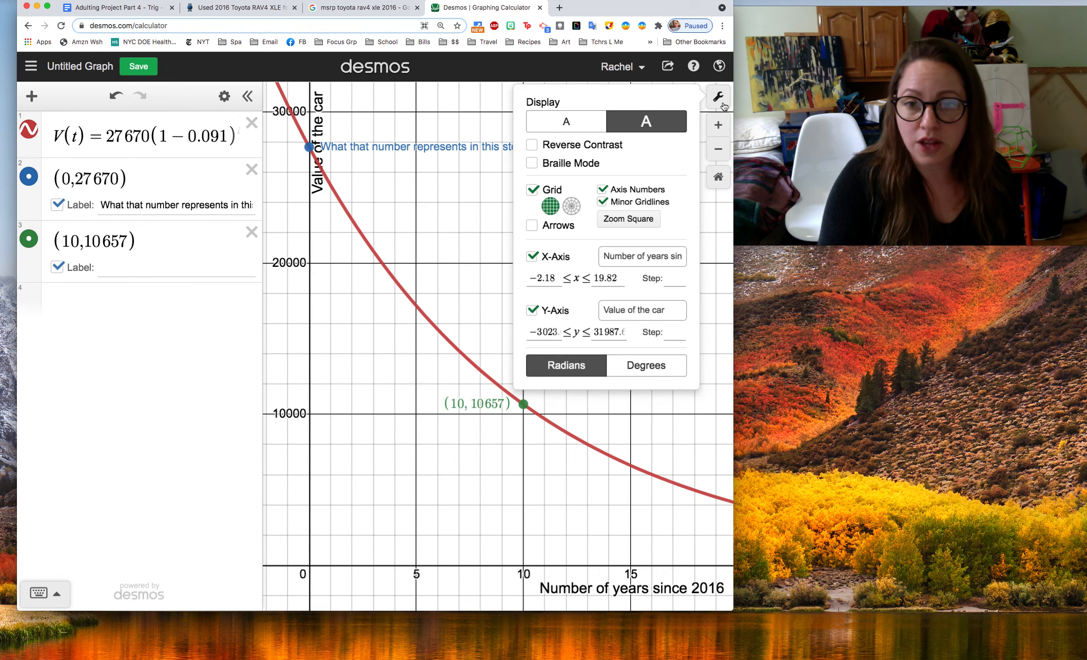
left_click(631, 261)
left_click(614, 279)
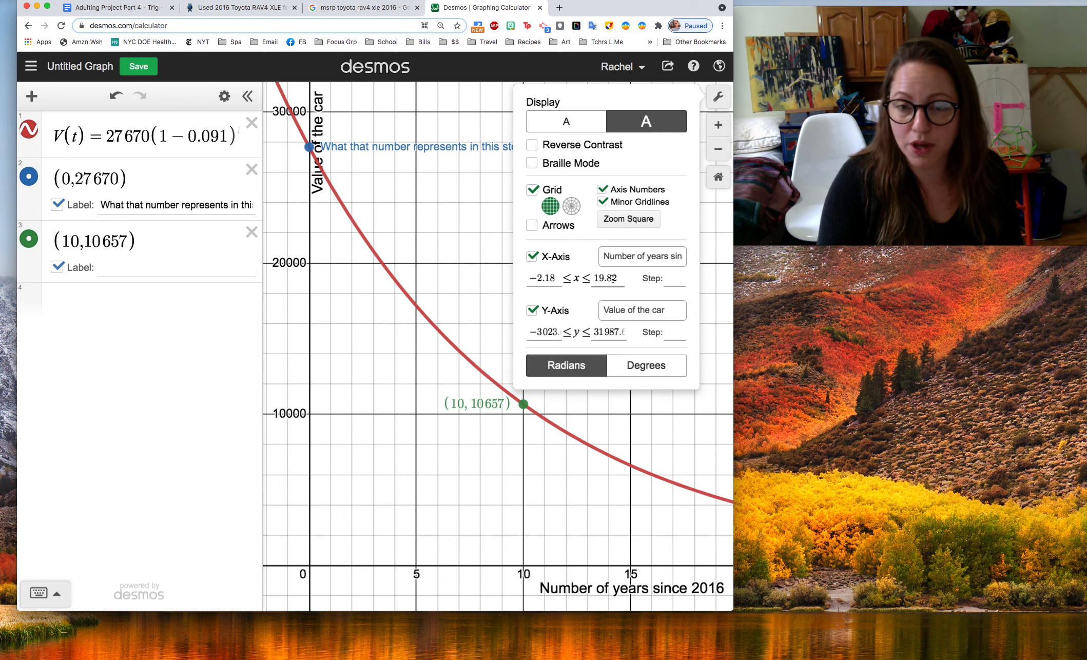
left_click(616, 312)
left_click(606, 333)
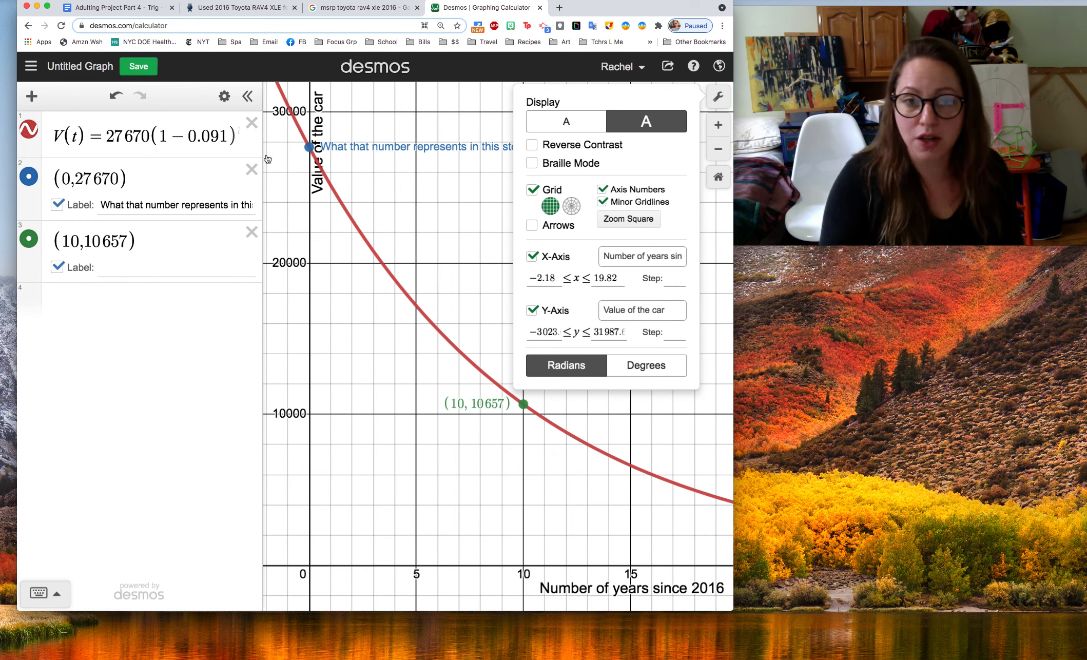
mouse_move(802, 124)
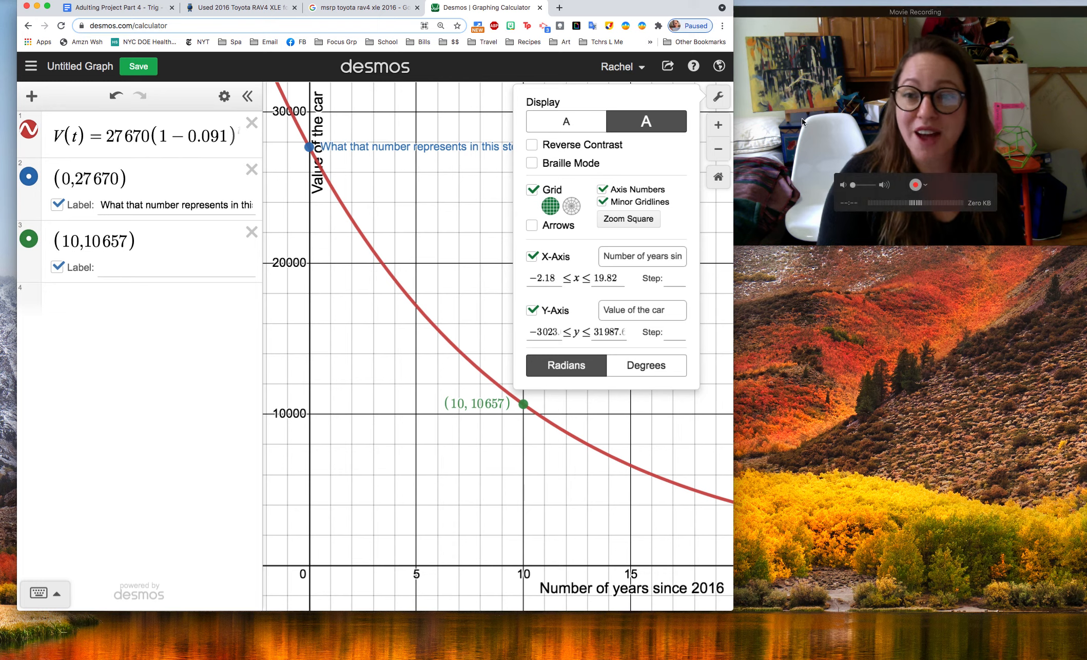